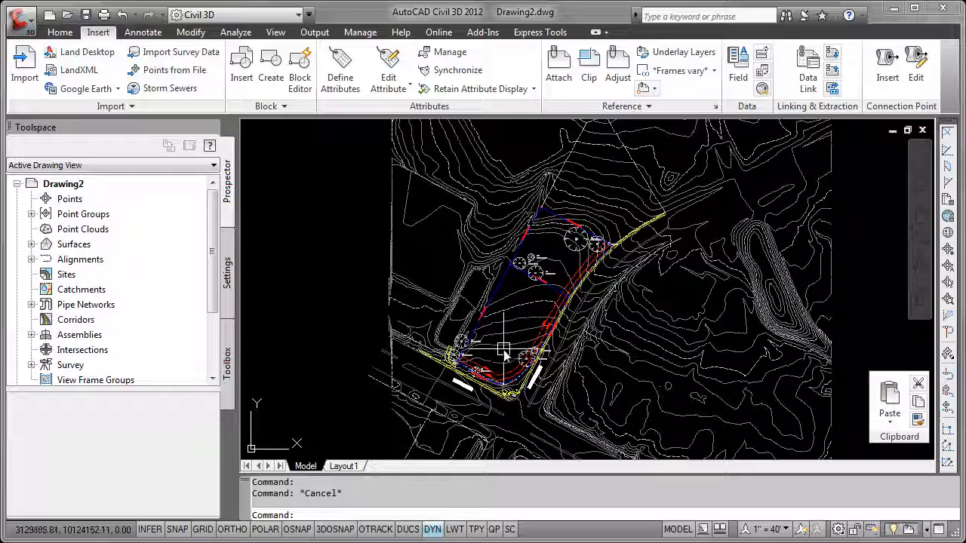
Examine the site's property boundary, oak trees, setback lines and adjoining streets against the surrounding contours
scroll(503, 354, up, 3)
scroll(468, 313, up, 2)
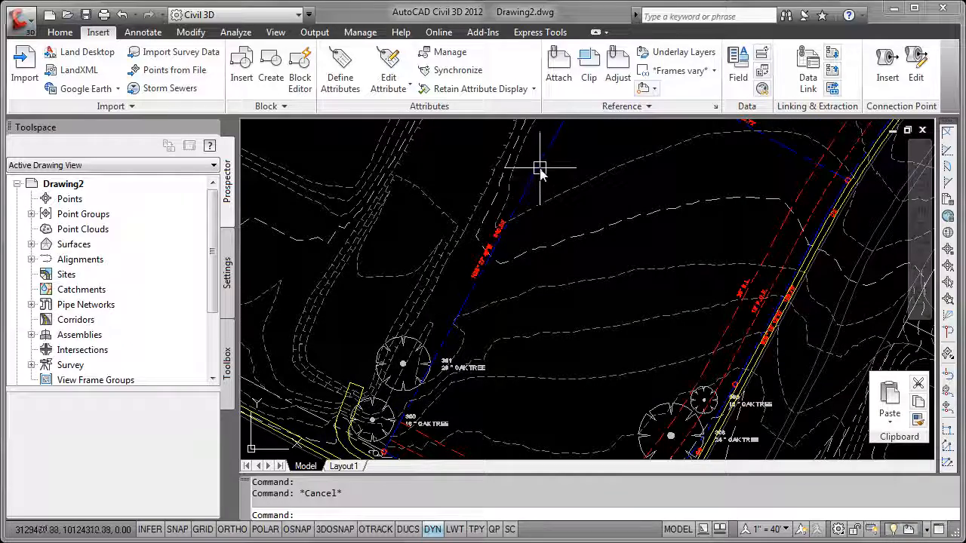
middle_drag(539, 170, 459, 303)
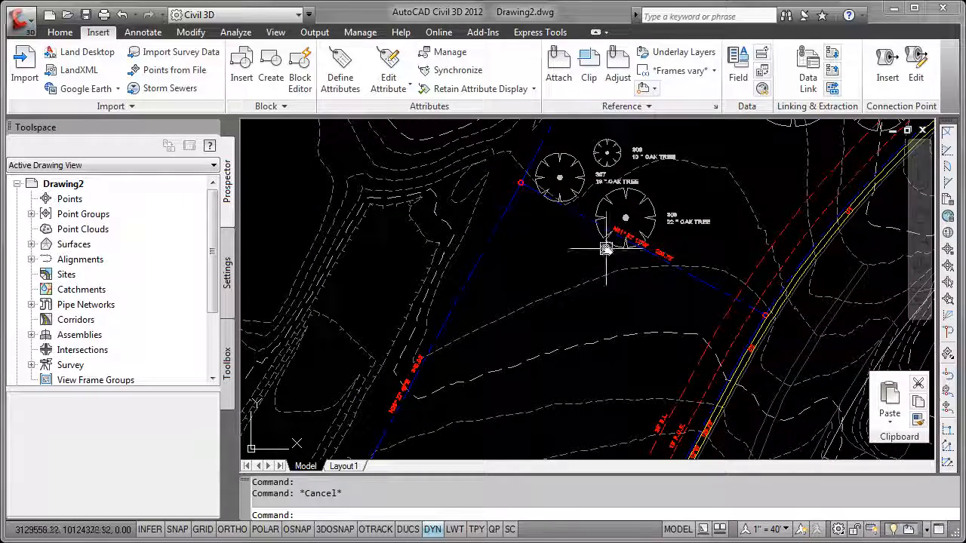
middle_drag(708, 420, 785, 202)
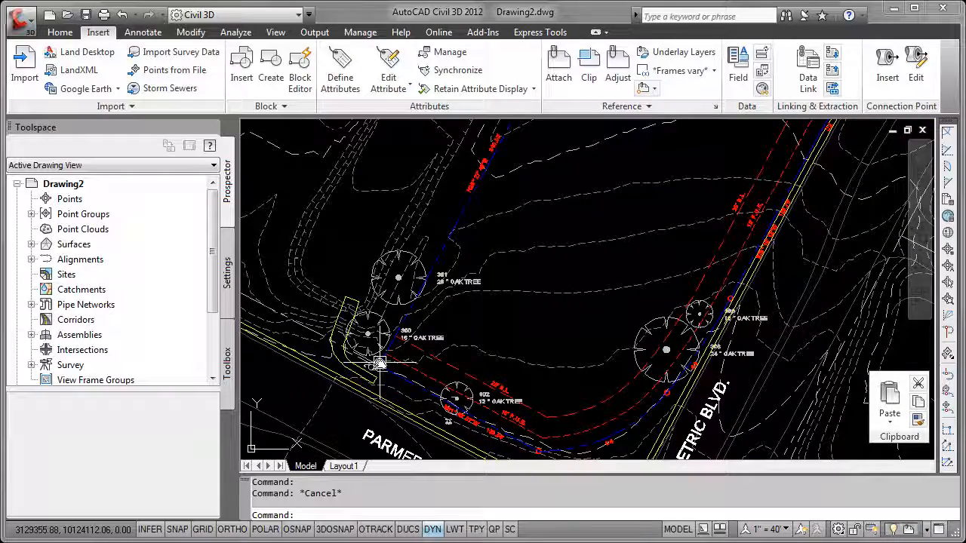
mouse_move(379, 363)
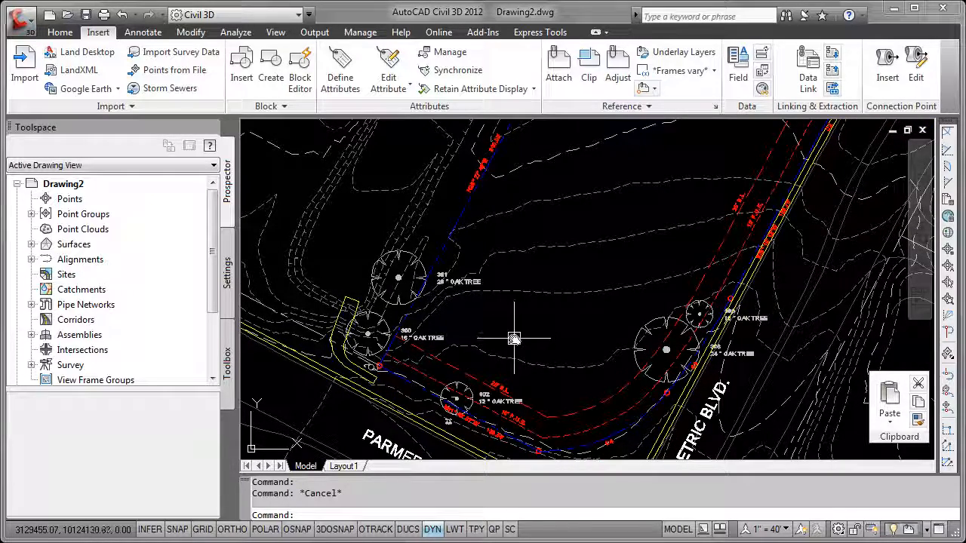
scroll(515, 355, down, 5)
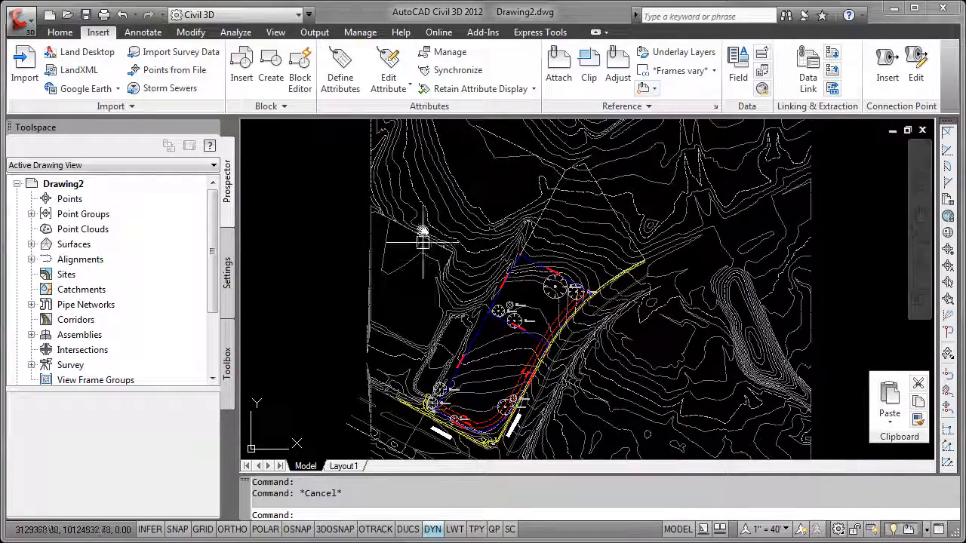
middle_drag(634, 412, 642, 308)
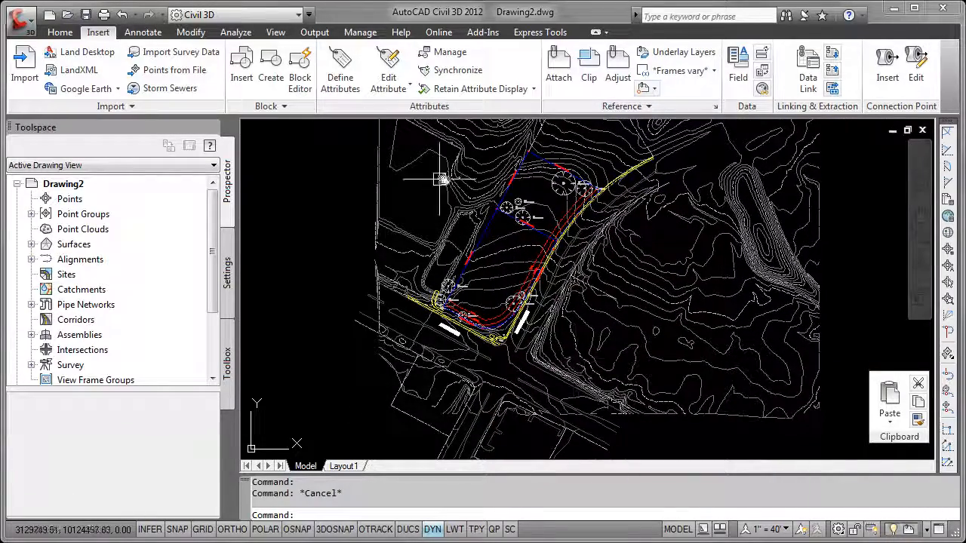
middle_drag(651, 272, 617, 375)
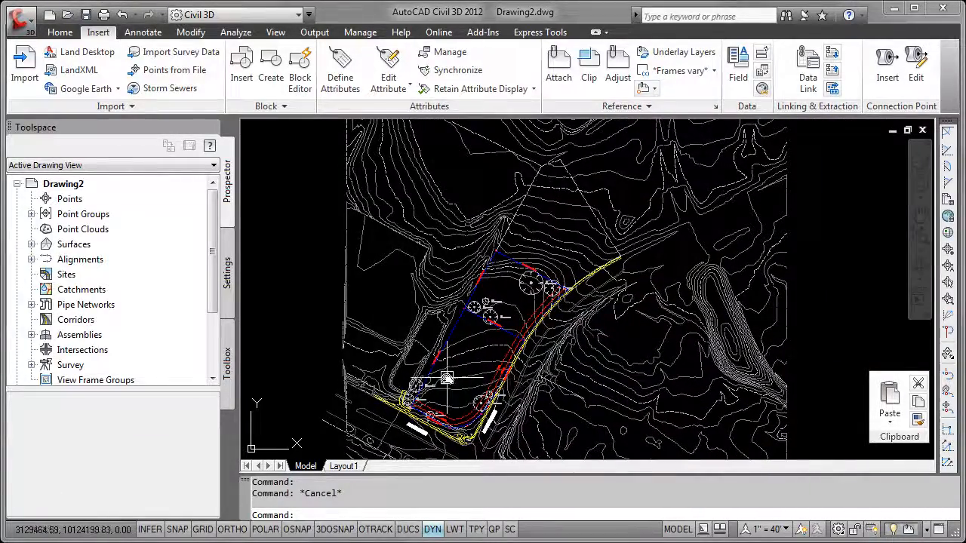
scroll(447, 378, up, 5)
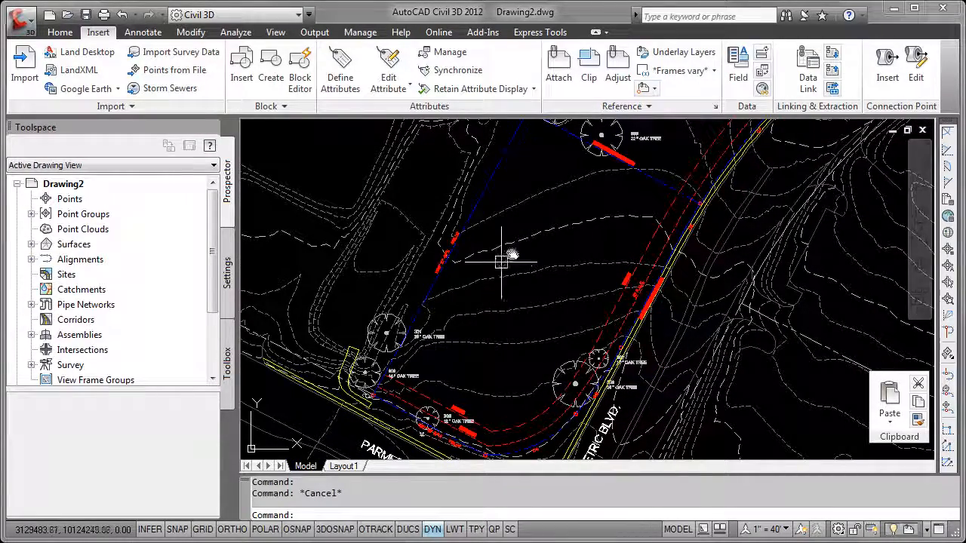
Make _NO PLOT the current layer
click(58, 33)
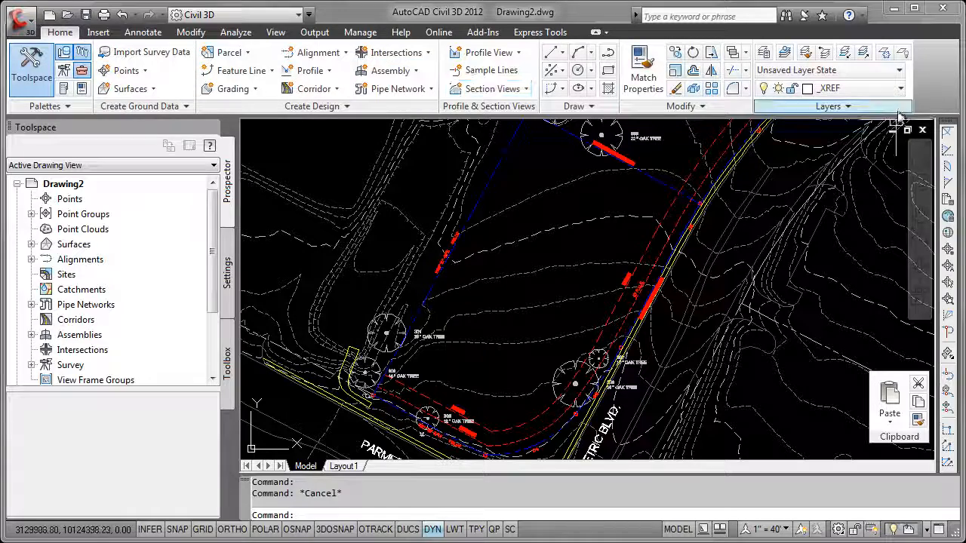
click(897, 89)
scroll(833, 126, up, 1)
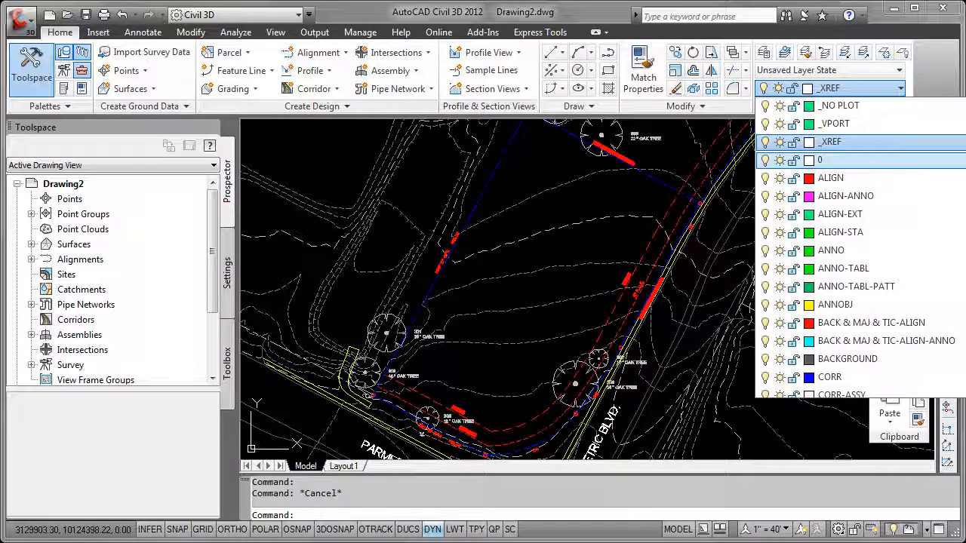
click(845, 108)
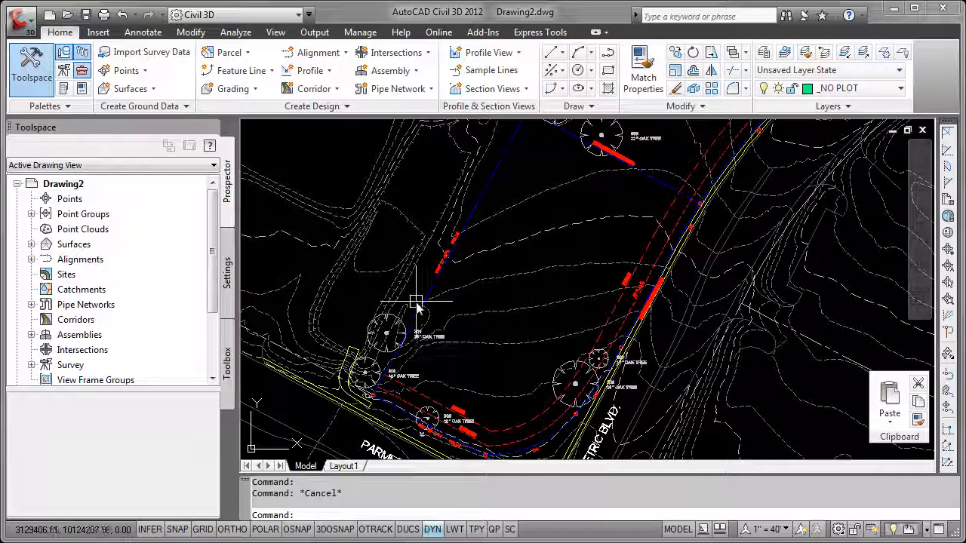
Start a polyline snapped to the endpoint of the blue boundary line at the corner marker beside the 18" oak tree 307
mouse_move(378, 283)
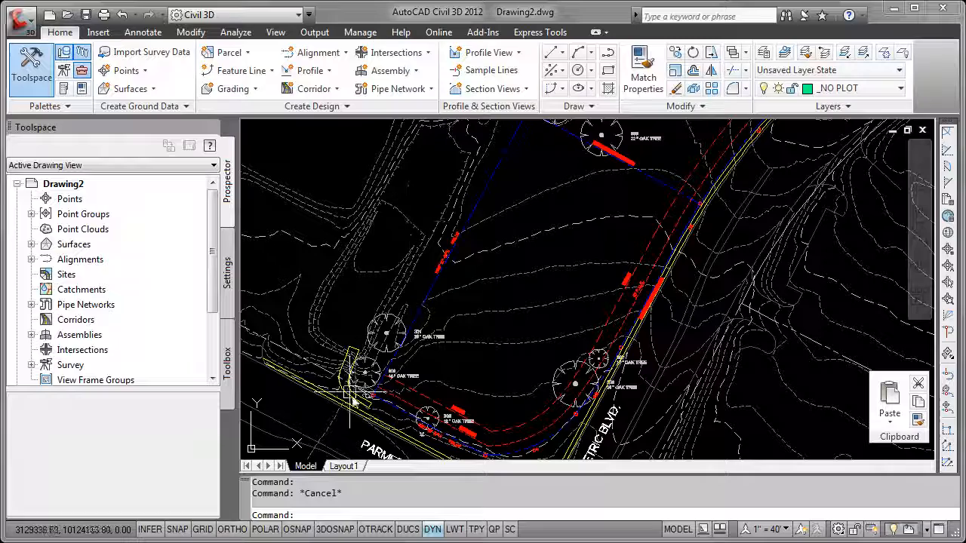
scroll(487, 256, up, 5)
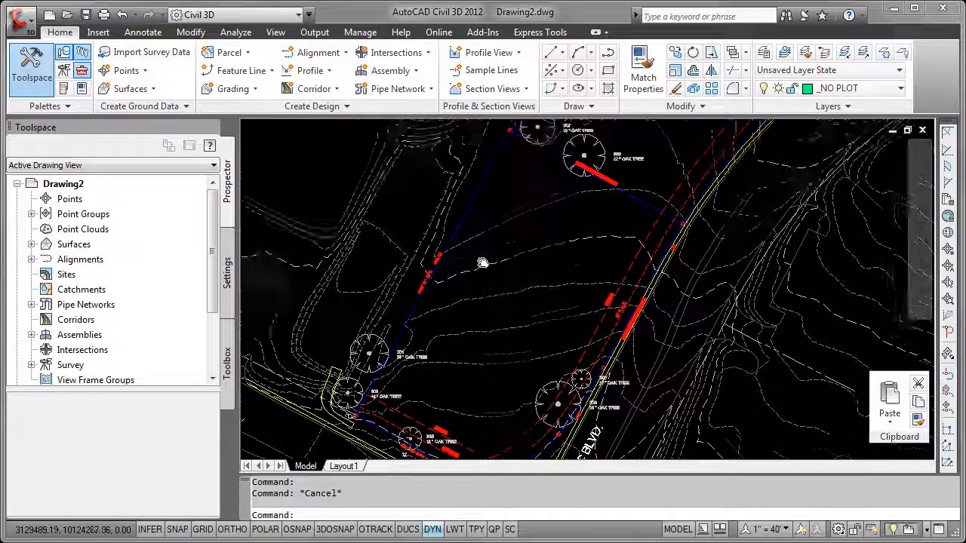
scroll(465, 219, up, 3)
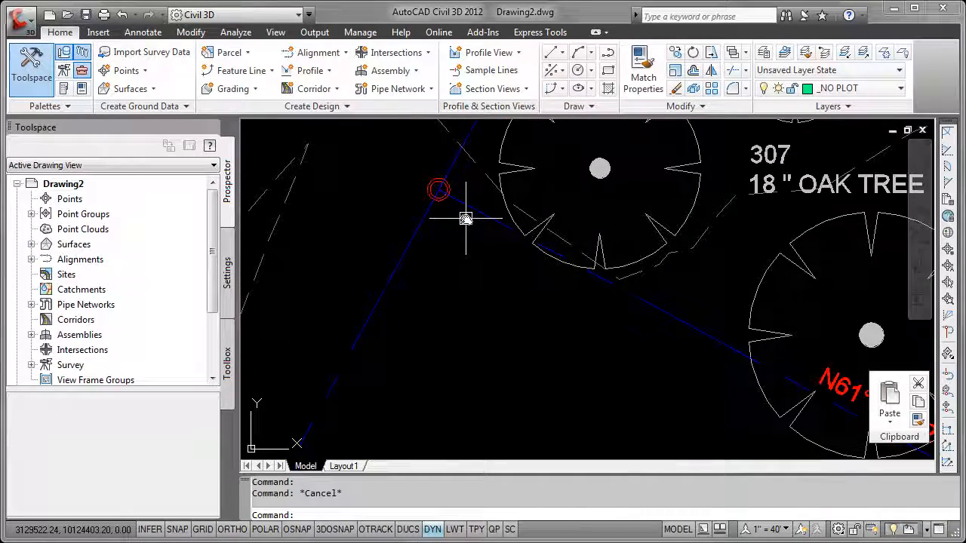
click(608, 54)
scroll(444, 190, up, 1)
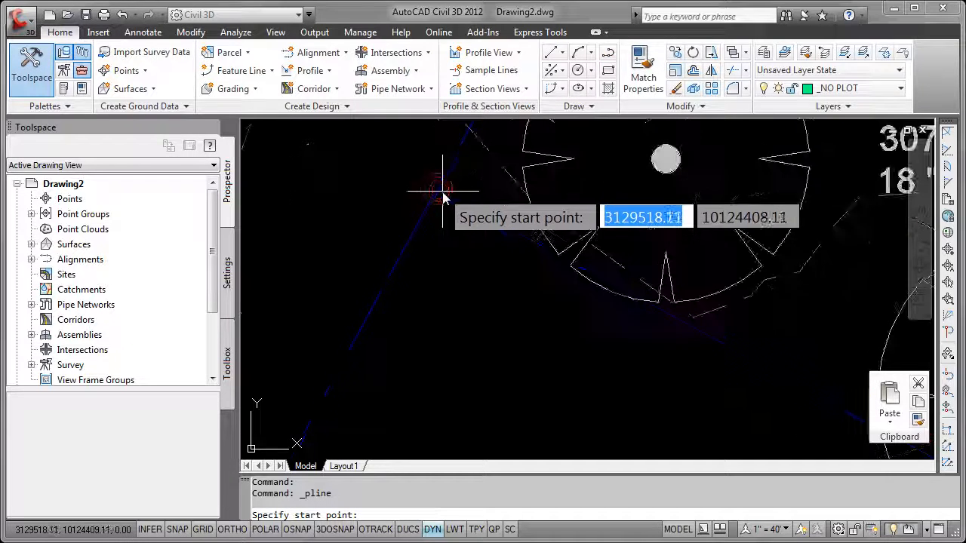
shift+right_click(443, 193)
click(485, 274)
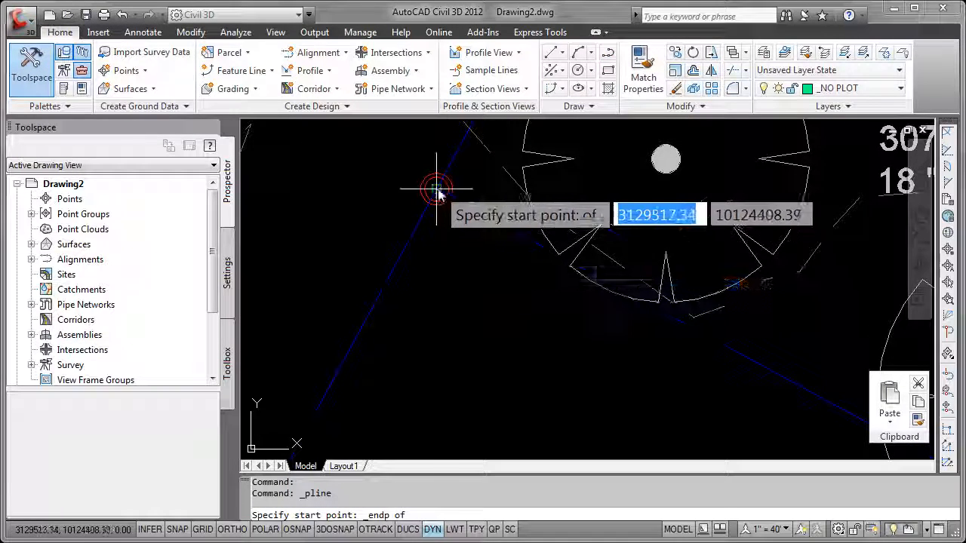
click(437, 189)
Draw the polyline's first segment along the N61° boundary line, snapping to the endpoint at the corner marker above curve C2
scroll(690, 369, down, 6)
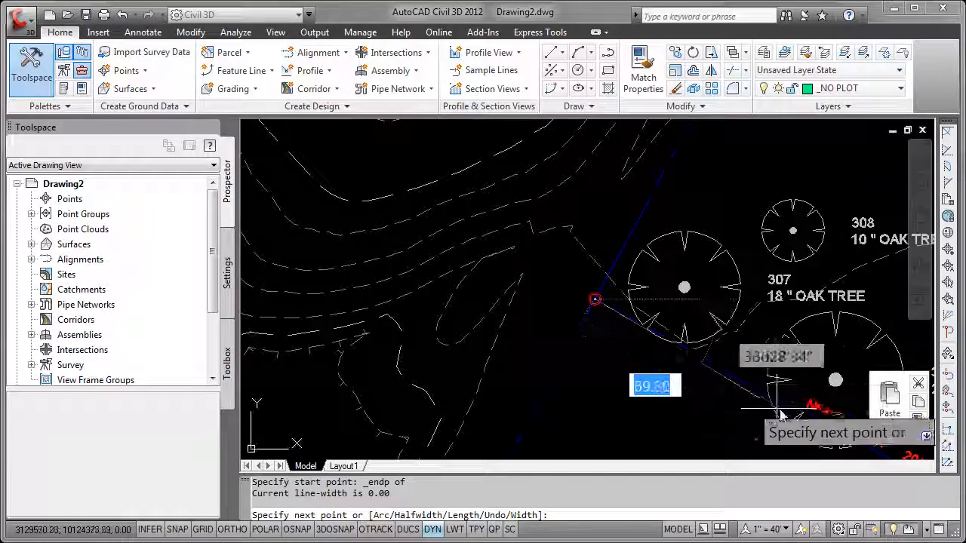
middle_drag(765, 398, 536, 239)
middle_drag(707, 347, 532, 264)
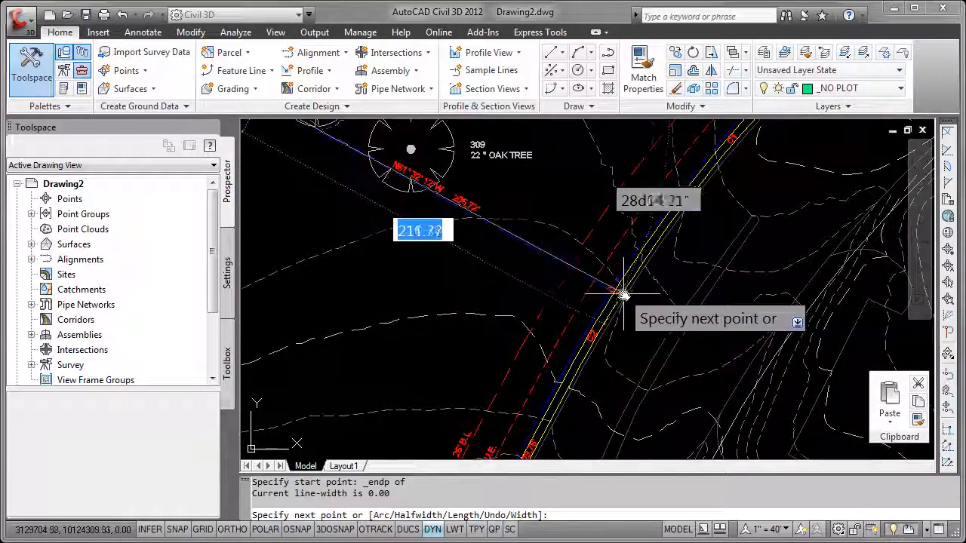
scroll(623, 293, up, 6)
scroll(578, 274, up, 4)
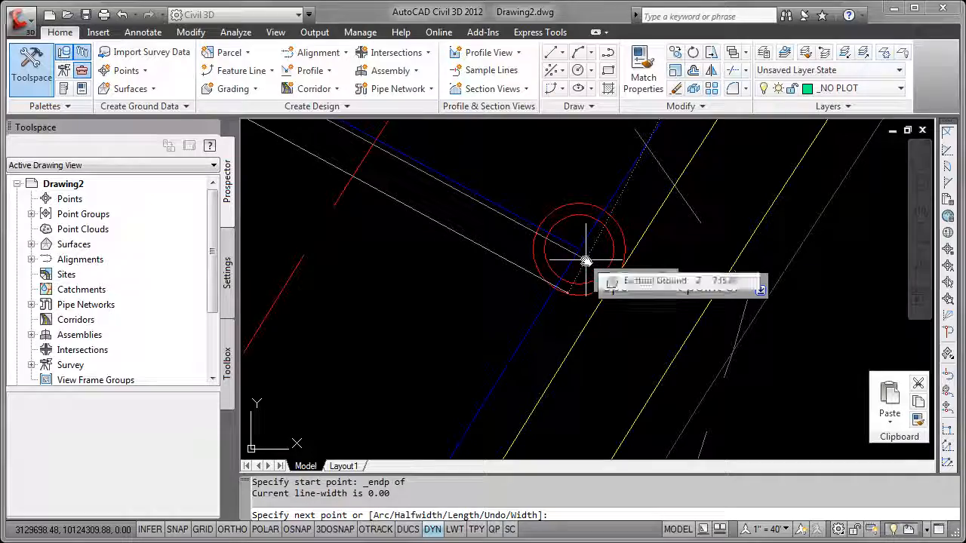
shift+right_click(587, 262)
click(627, 338)
click(572, 240)
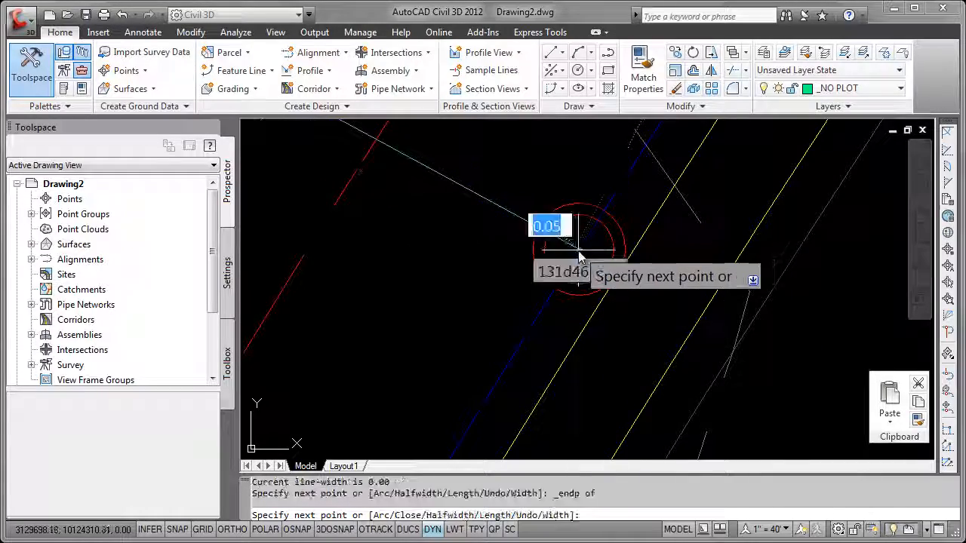
Switch the polyline to arc mode for the curved boundary stretch labelled C2
scroll(541, 351, down, 6)
middle_drag(498, 431, 609, 232)
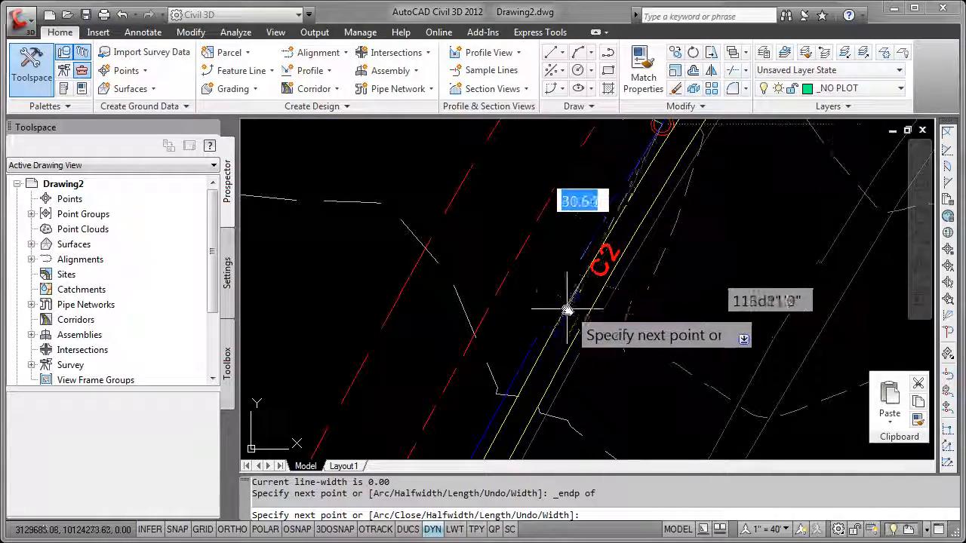
scroll(526, 347, down, 2)
middle_drag(511, 402, 532, 291)
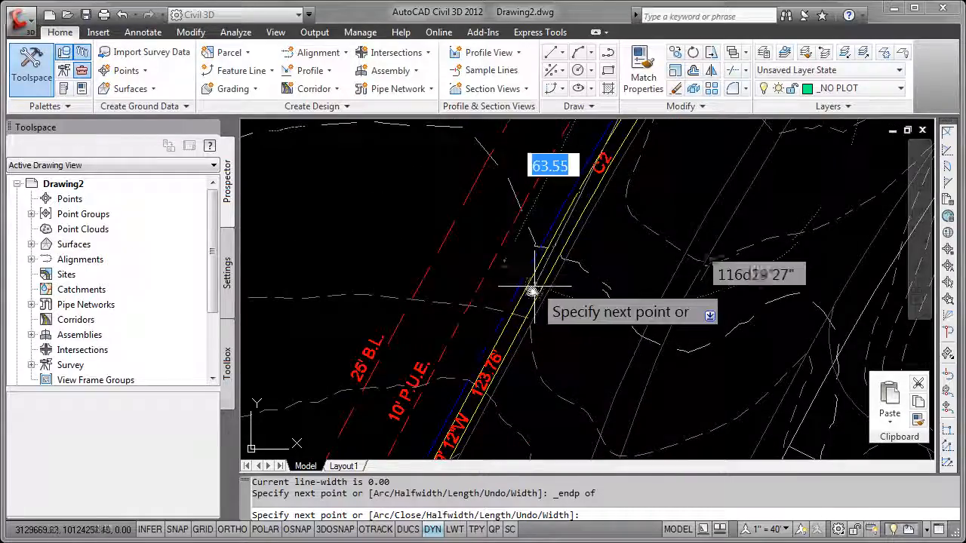
scroll(520, 336, down, 2)
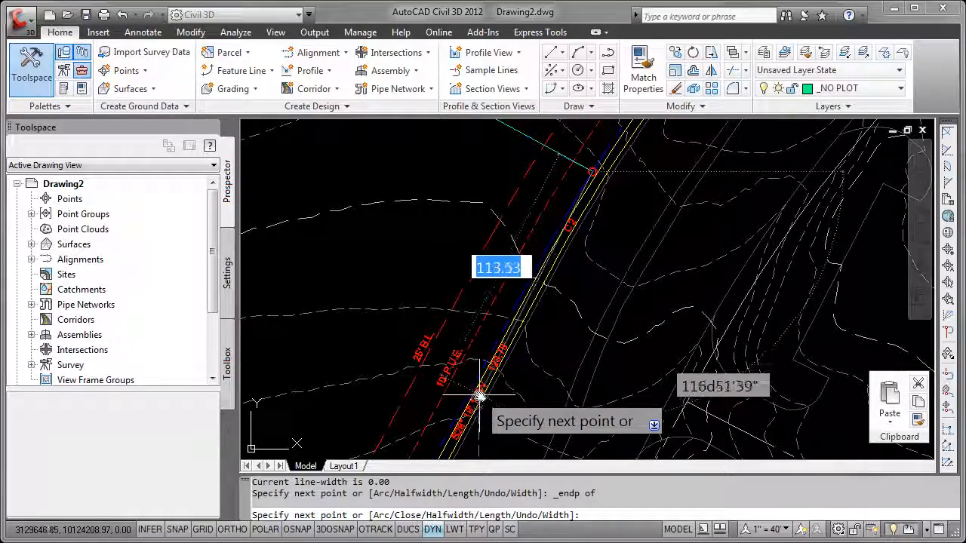
middle_drag(473, 394, 512, 348)
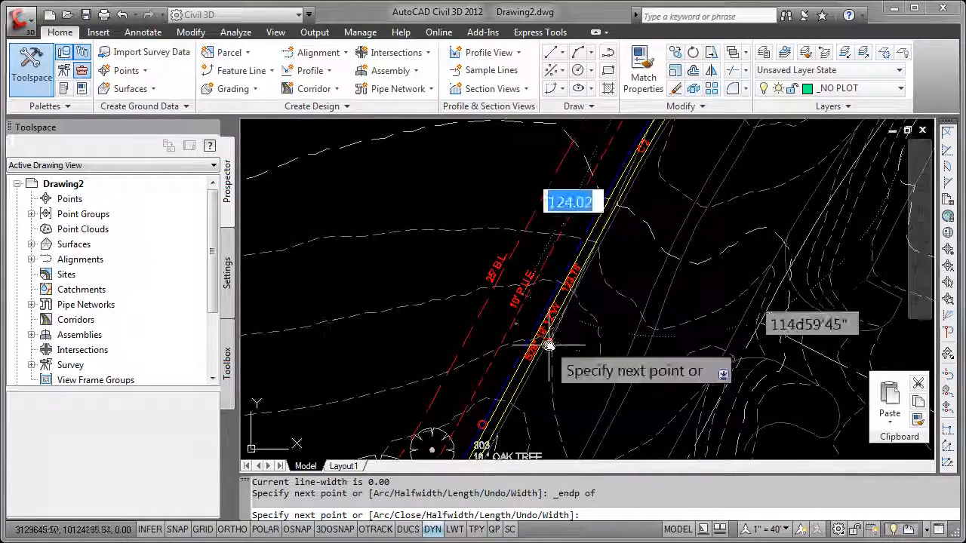
scroll(491, 405, down, 2)
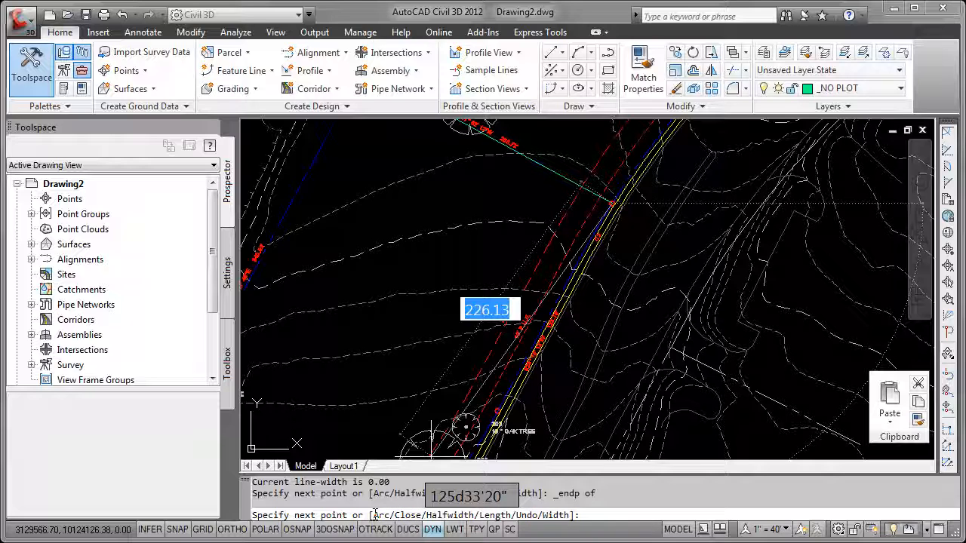
scroll(521, 294, up, 2)
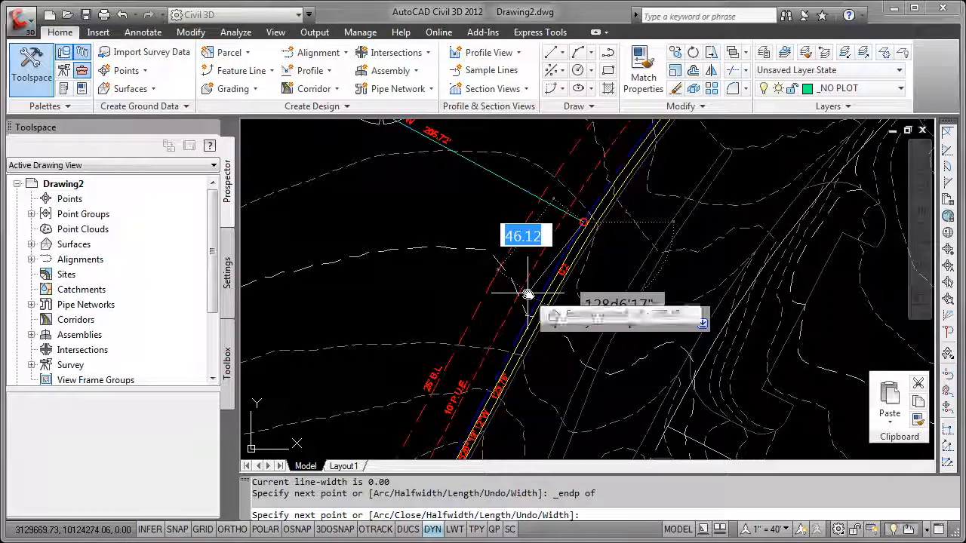
text(a)
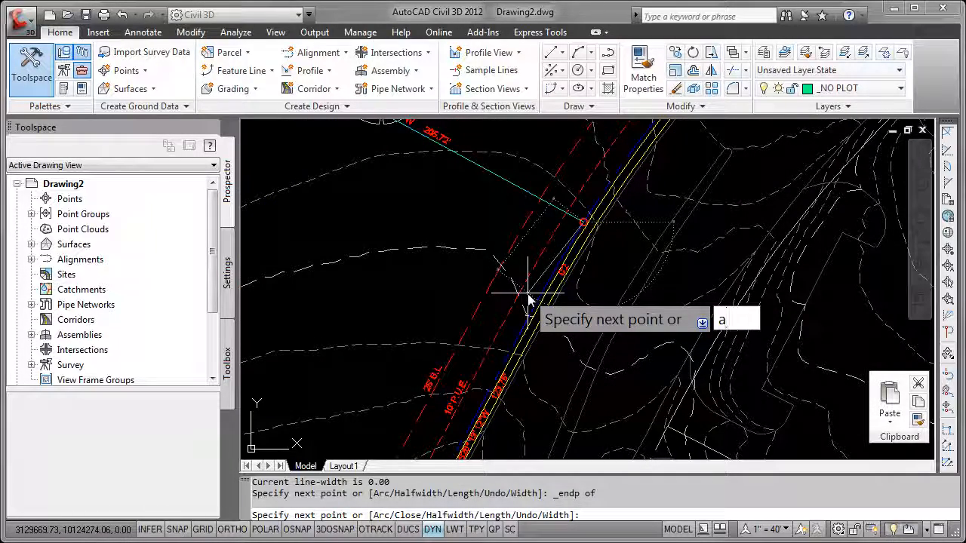
key(Return)
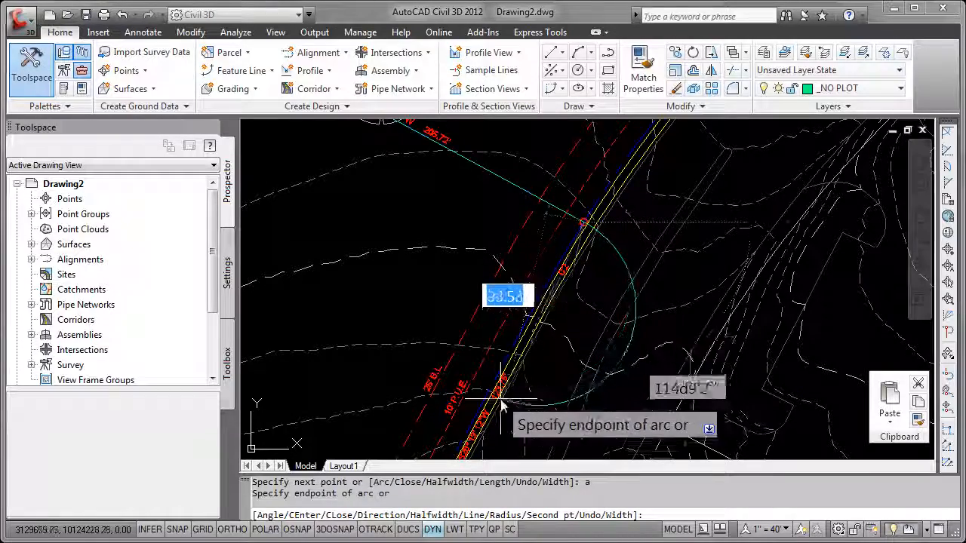
Try an arc segment from the C2 corner marker to the boundary endpoint at the marker beside the 10" oak tree 303
scroll(654, 386, down, 2)
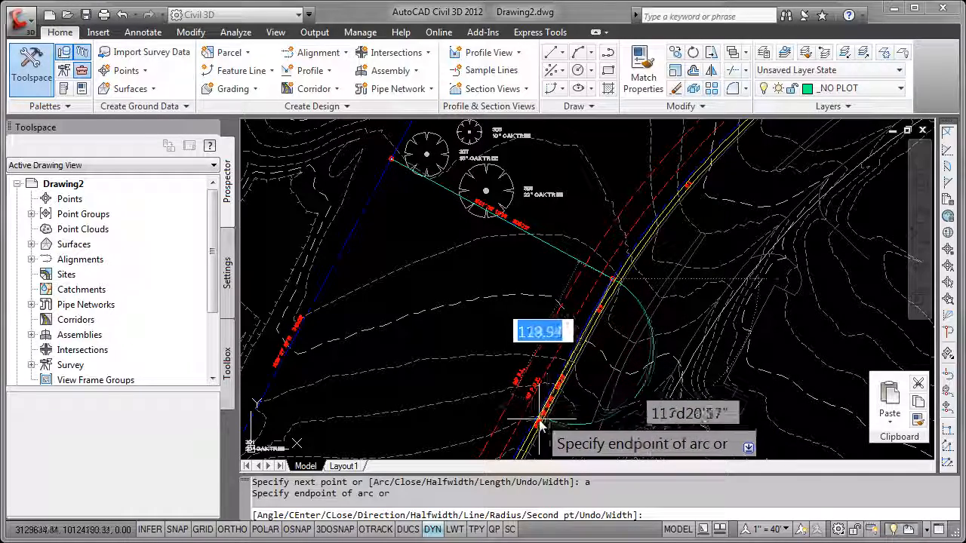
middle_drag(535, 370, 574, 318)
scroll(573, 318, up, 5)
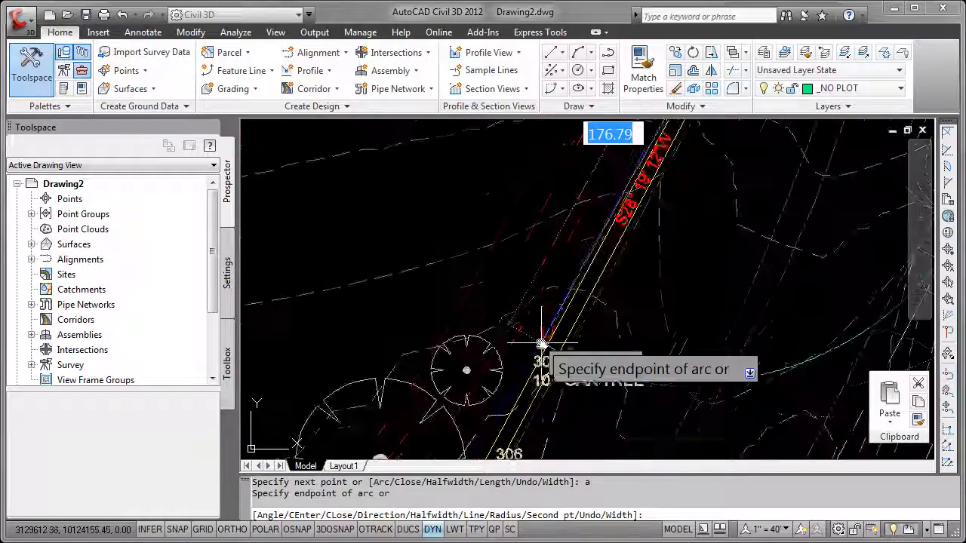
scroll(548, 329, up, 2)
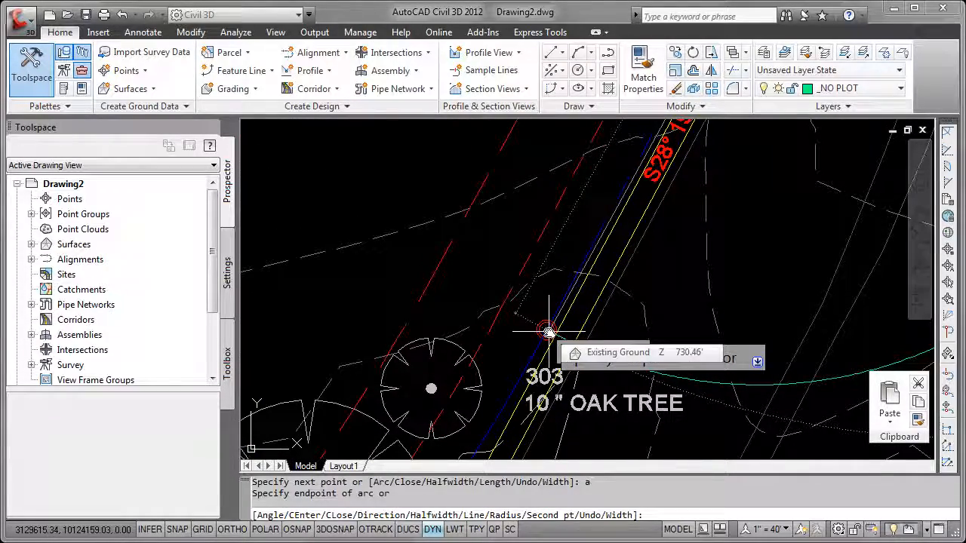
scroll(532, 355, down, 4)
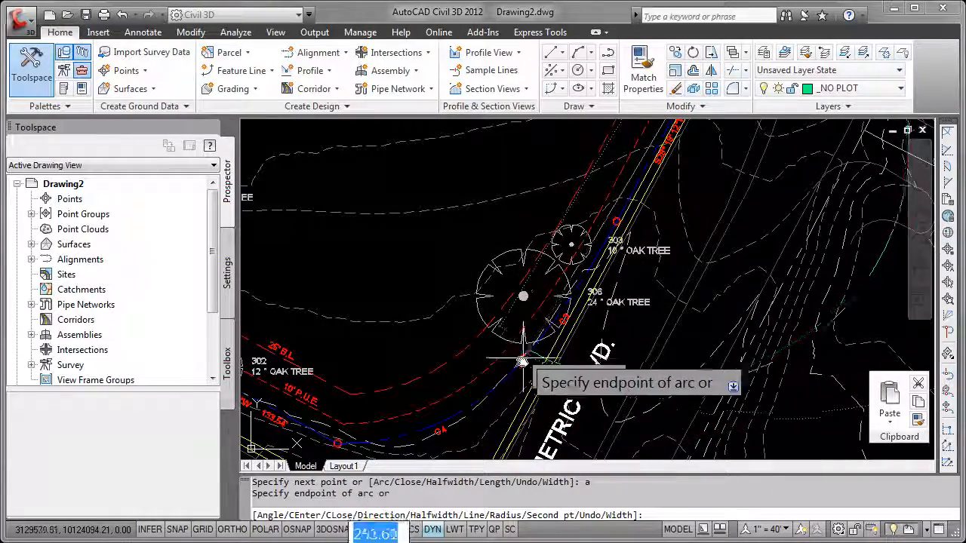
middle_drag(614, 239, 492, 344)
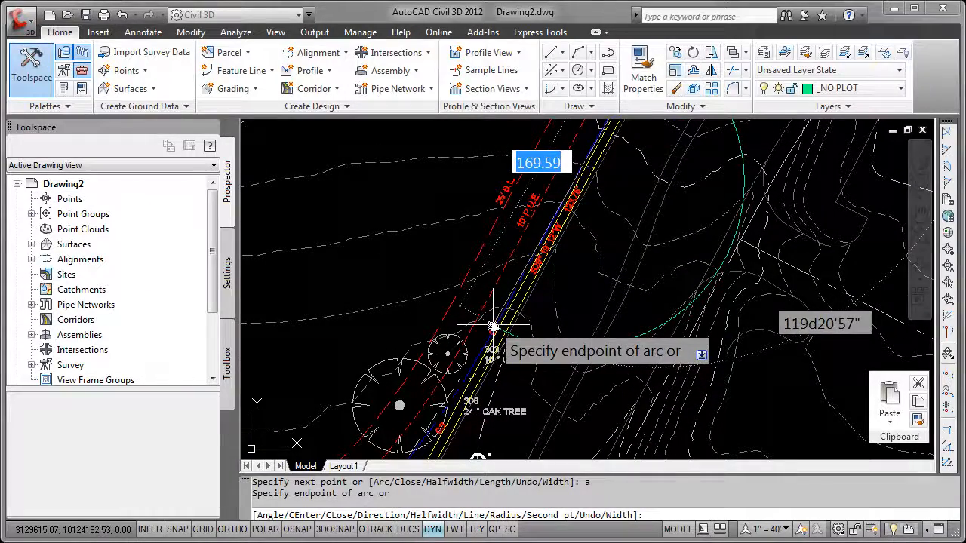
scroll(492, 329, up, 2)
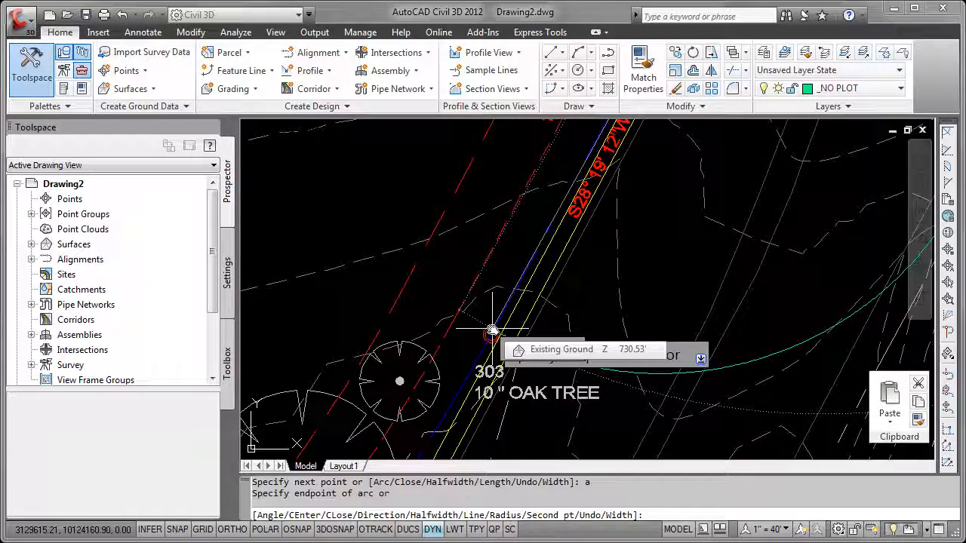
scroll(492, 330, up, 1)
shift+right_click(492, 329)
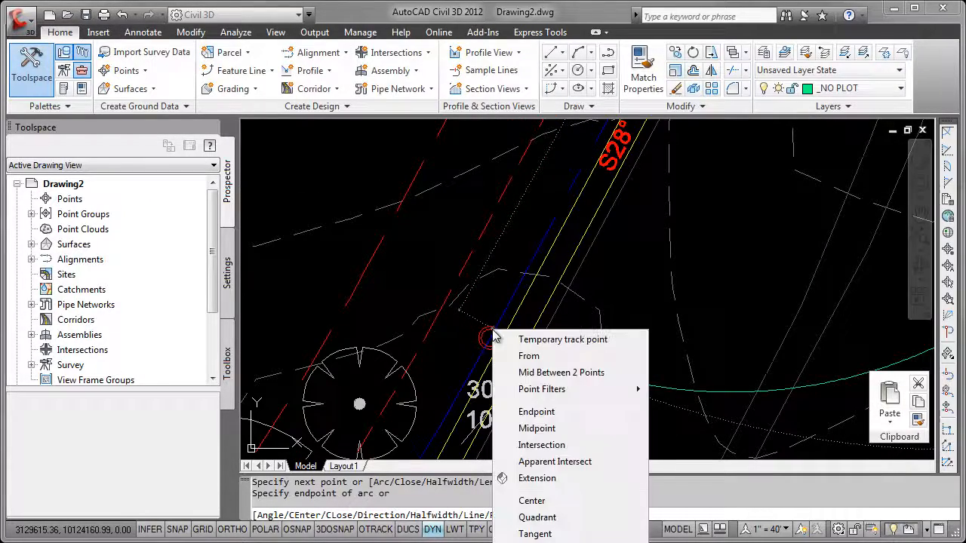
click(543, 413)
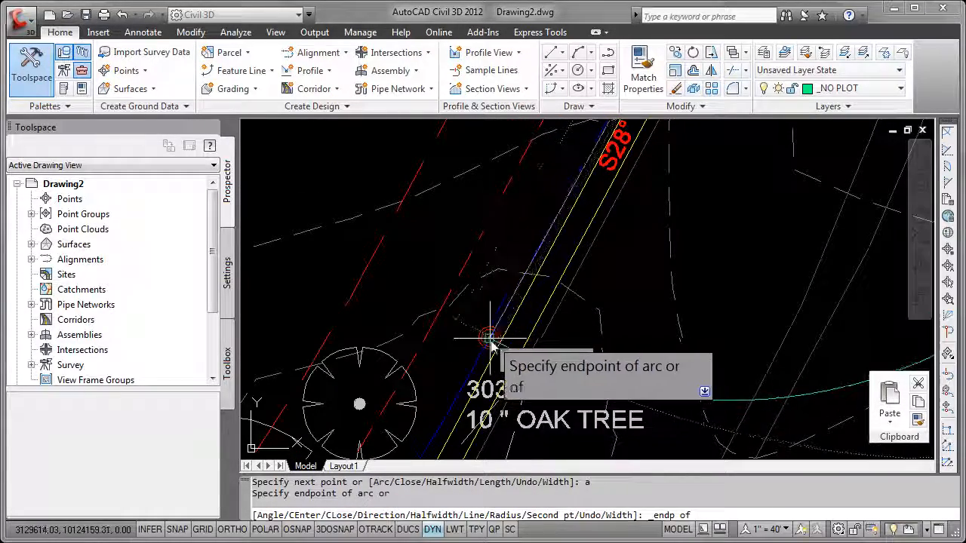
click(490, 339)
Try a second arc segment along C3, aiming for the endpoint at the marker below the 24" oak tree 306
scroll(461, 399, down, 2)
middle_drag(461, 402, 606, 203)
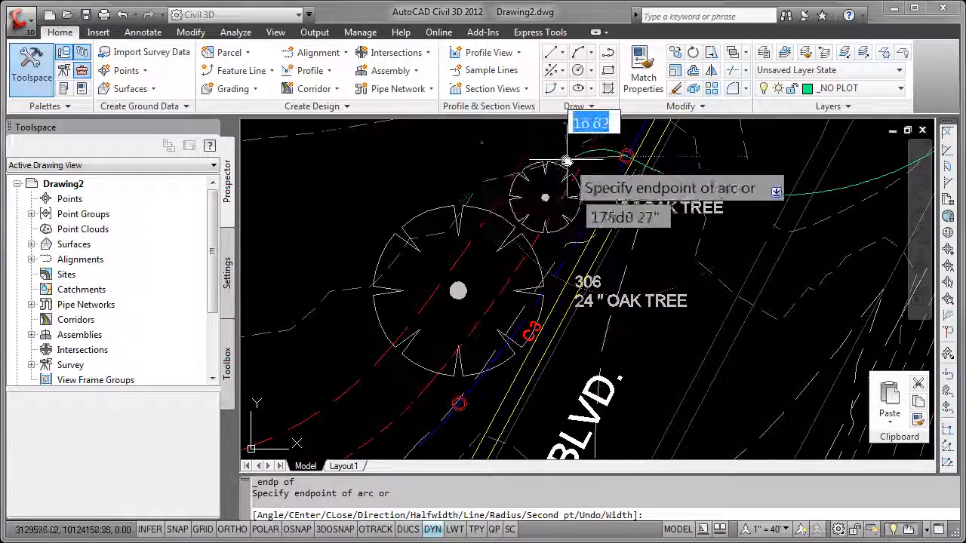
scroll(453, 392, up, 4)
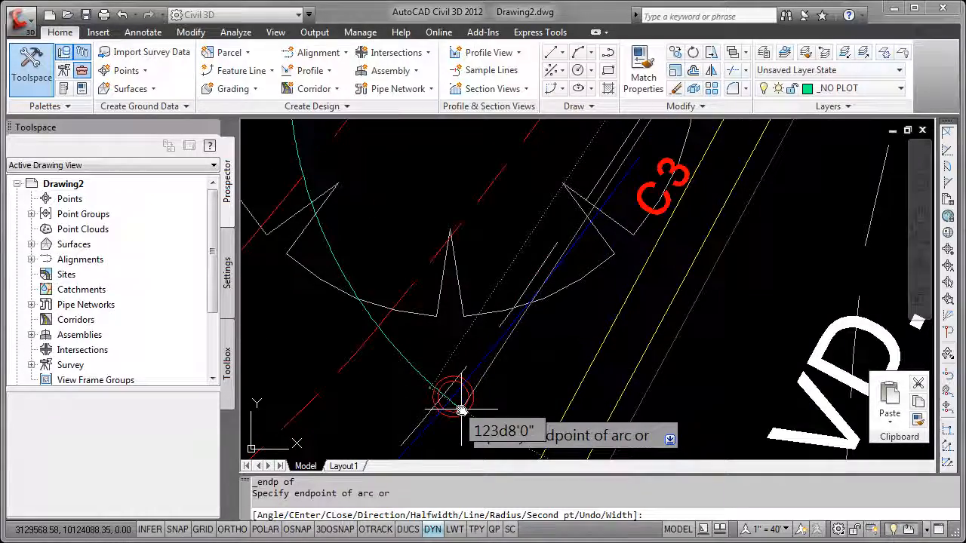
shift+right_click(463, 415)
click(506, 148)
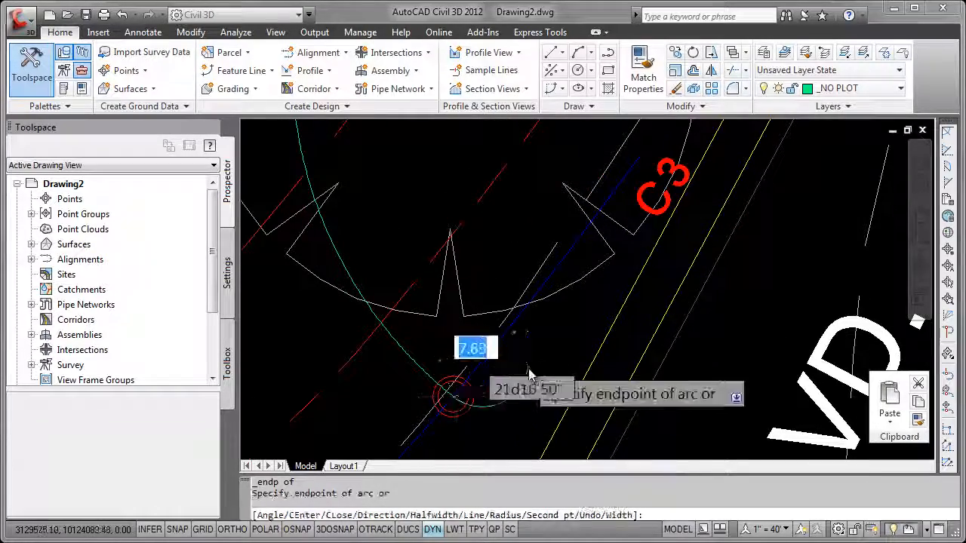
Undo the last two arc segments within the polyline command, back to the corner marker above C2
scroll(468, 393, down, 5)
middle_drag(637, 261, 452, 456)
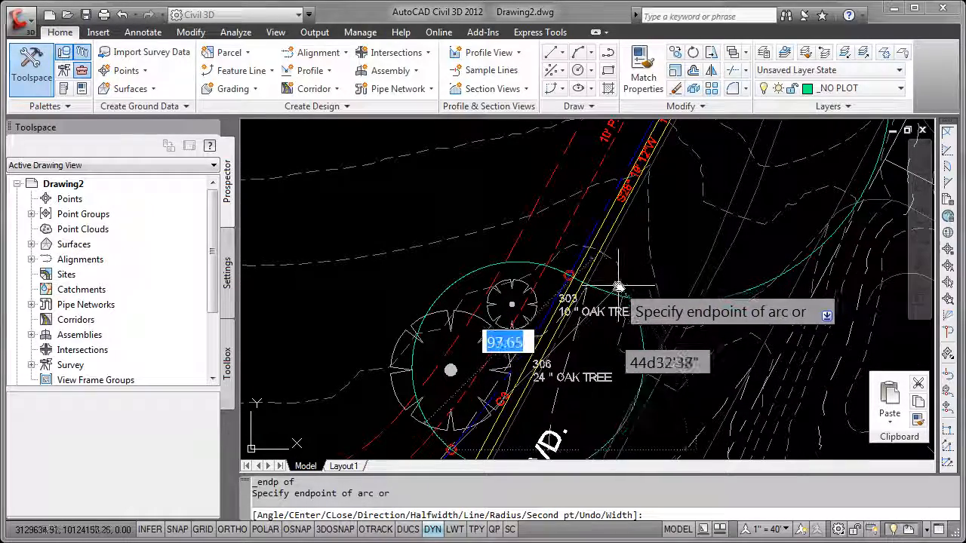
text(u)
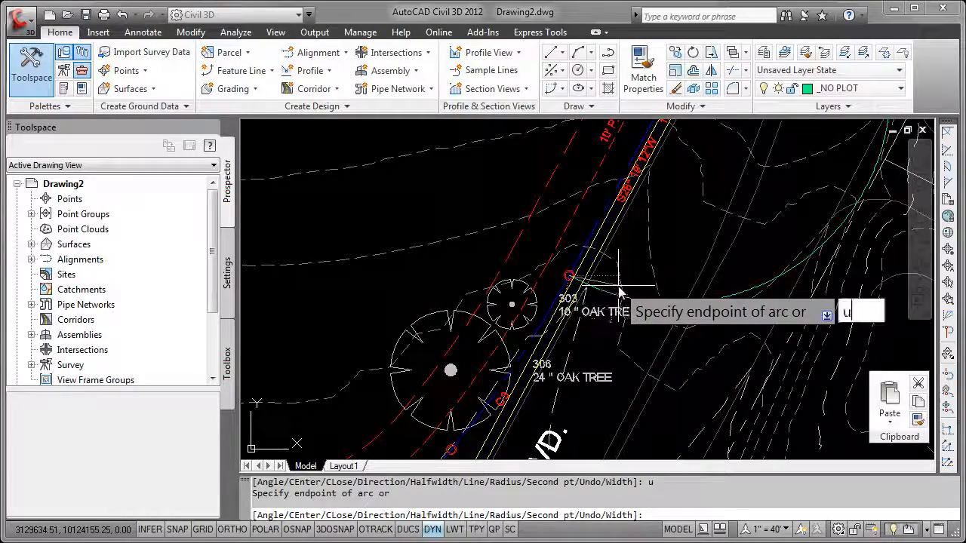
key(Return)
Switch the polyline back to arc mode and set an endpoint snap override for the arc's end
mouse_move(625, 199)
middle_down()
mouse_move(572, 302)
mouse_move(493, 397)
middle_up()
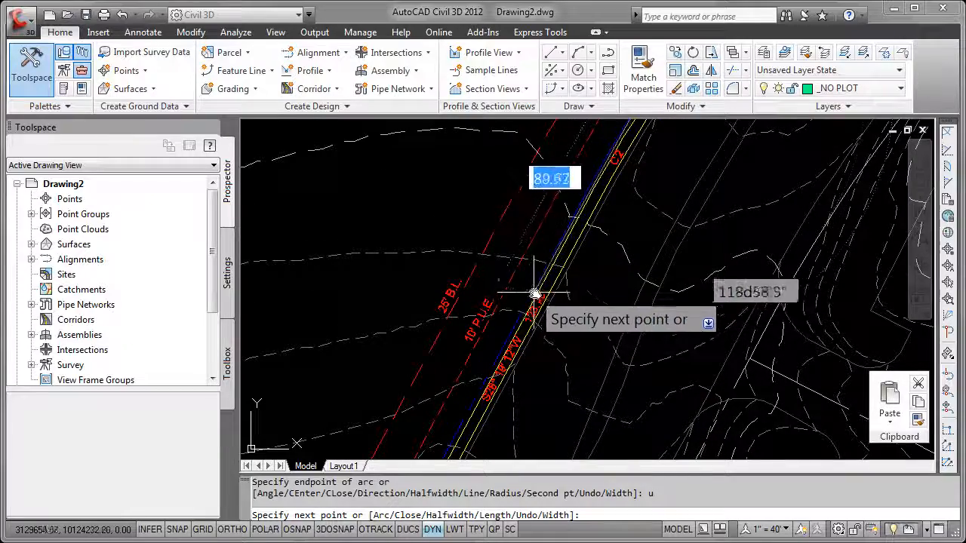
scroll(534, 293, up, 3)
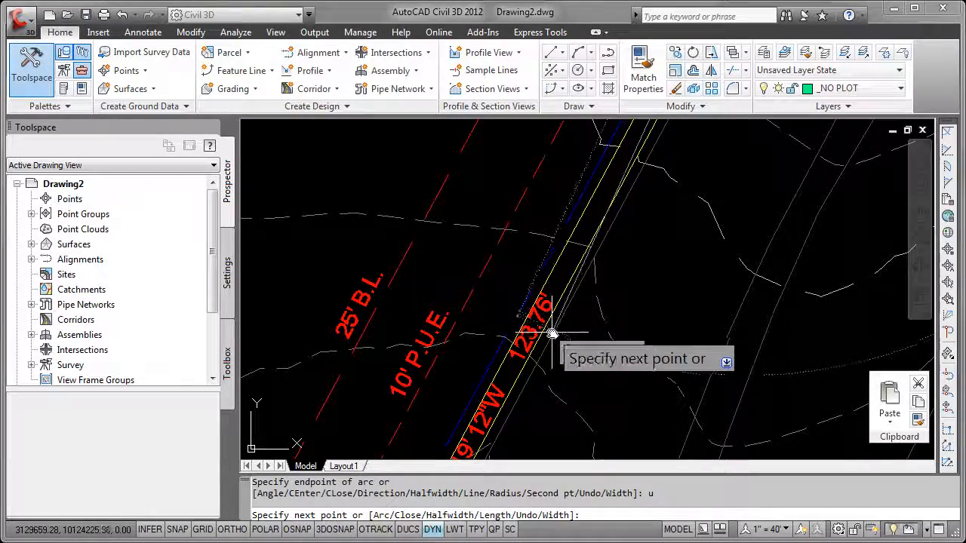
text(a)
key(Return)
scroll(550, 301, down, 2)
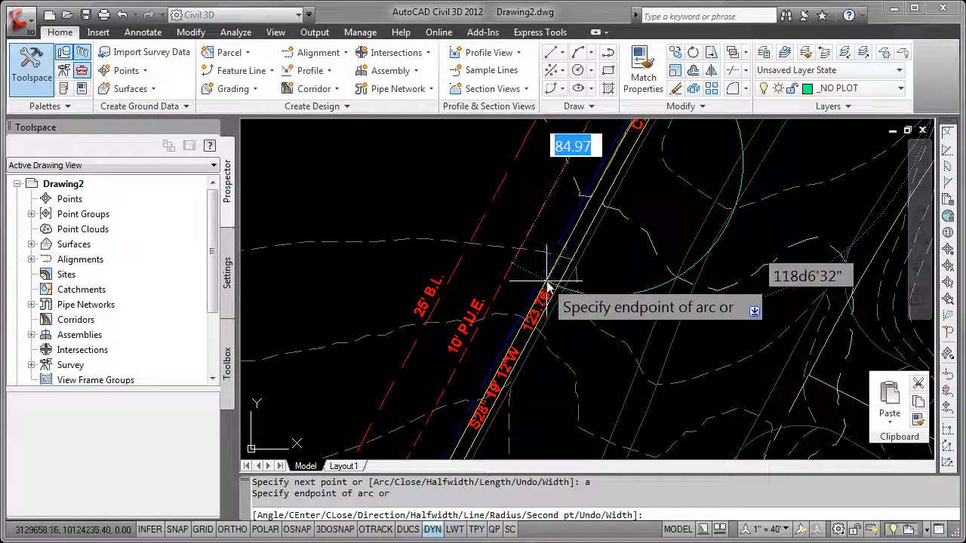
scroll(543, 280, up, 2)
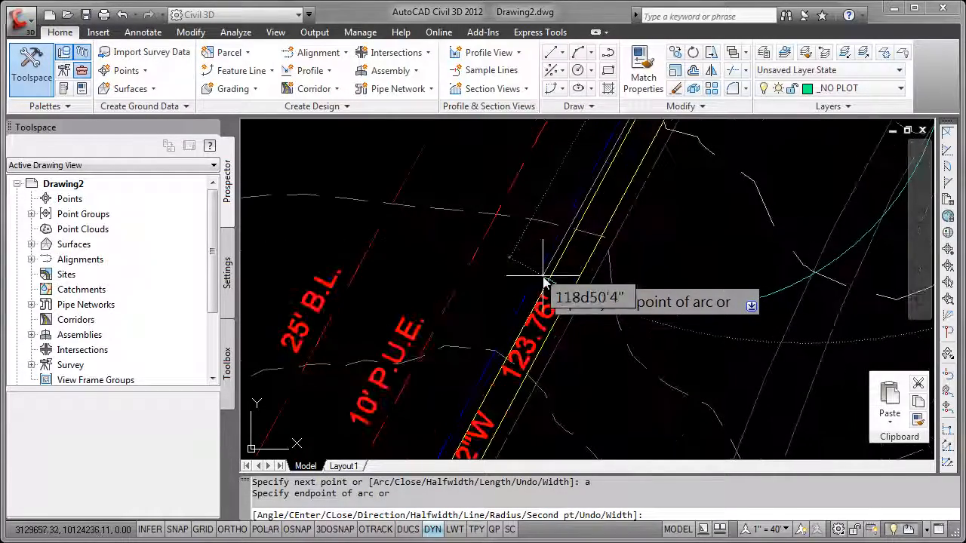
shift+right_click(543, 280)
click(578, 358)
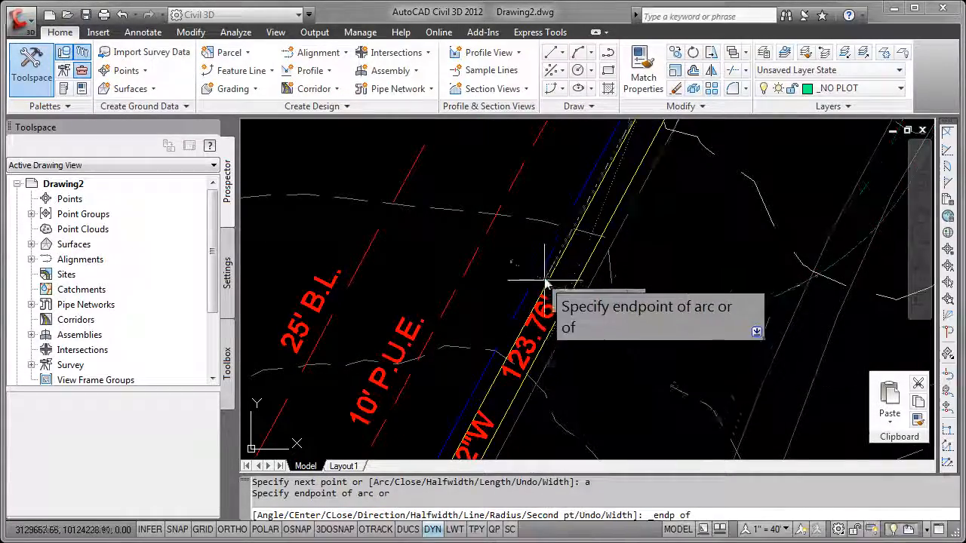
Draw the arc segment along curve C2, ending it at the endpoint where the curve meets the S28° 19' 12"W boundary line
middle_drag(477, 392, 603, 245)
scroll(593, 257, down, 2)
scroll(536, 365, down, 2)
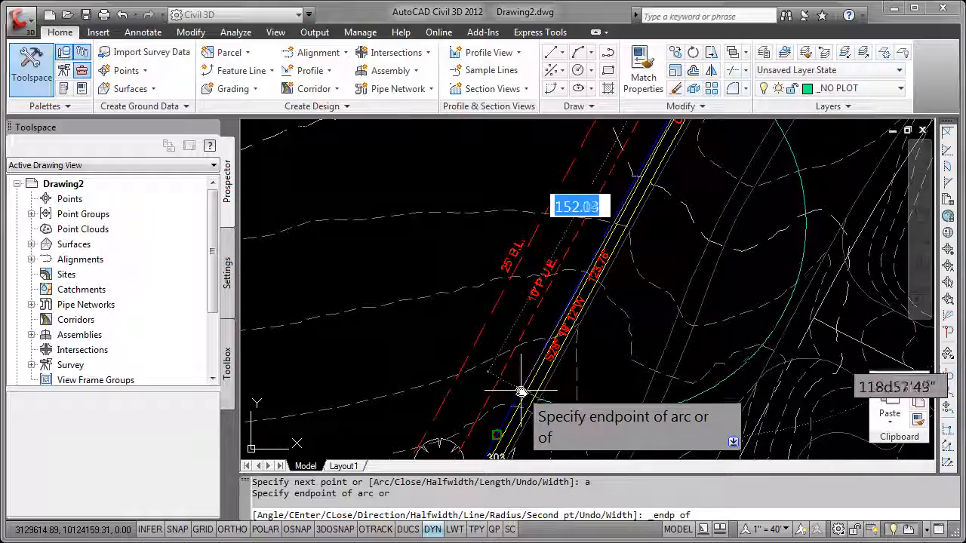
middle_drag(522, 389, 468, 454)
scroll(575, 264, up, 2)
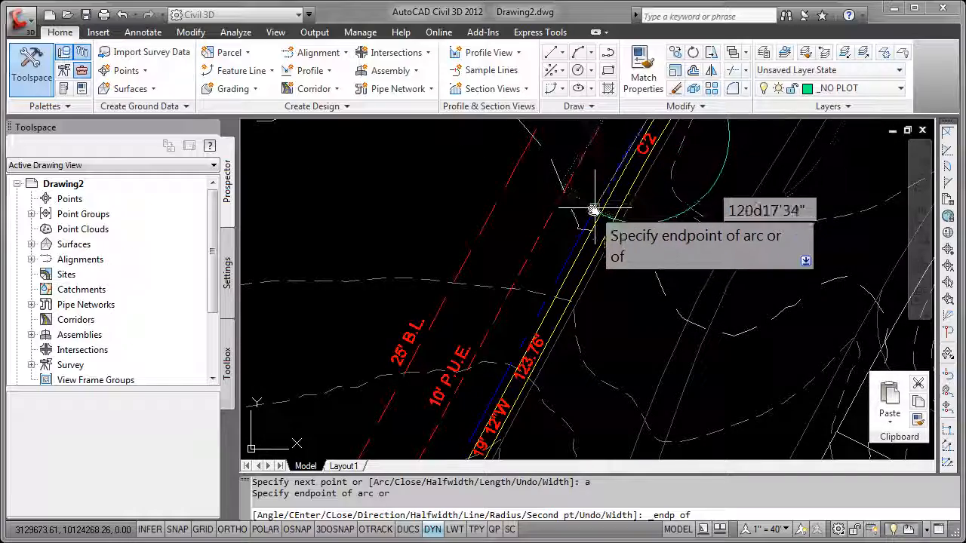
scroll(595, 209, down, 4)
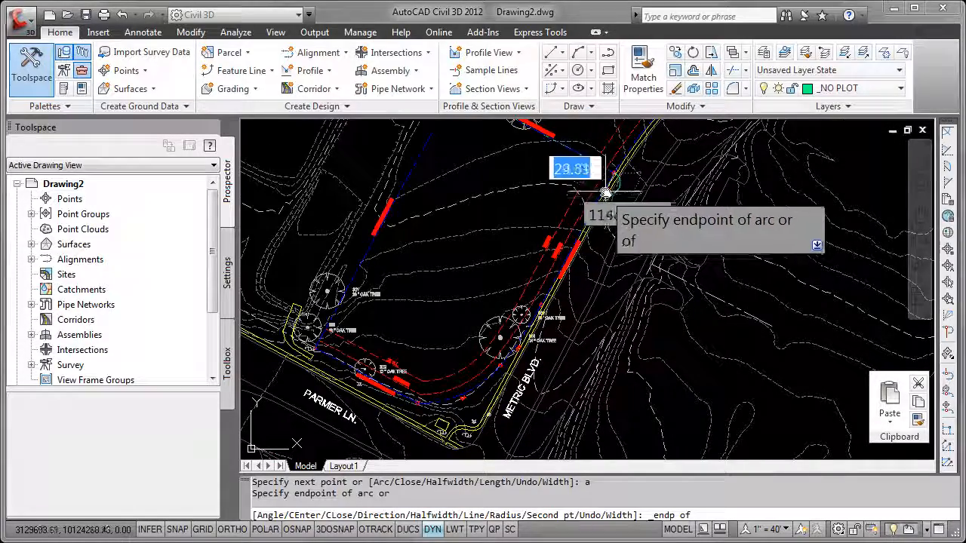
scroll(593, 208, up, 4)
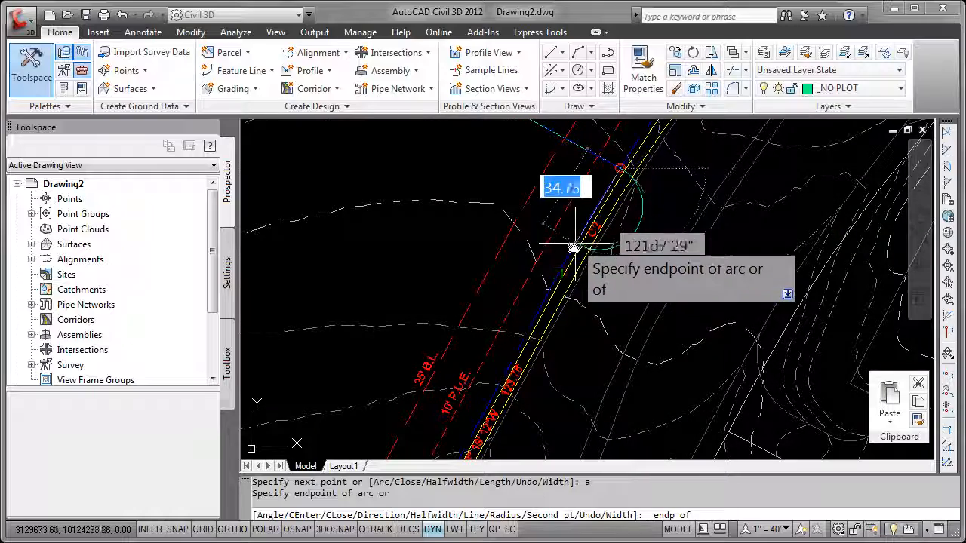
scroll(557, 275, up, 2)
middle_drag(557, 276, 510, 362)
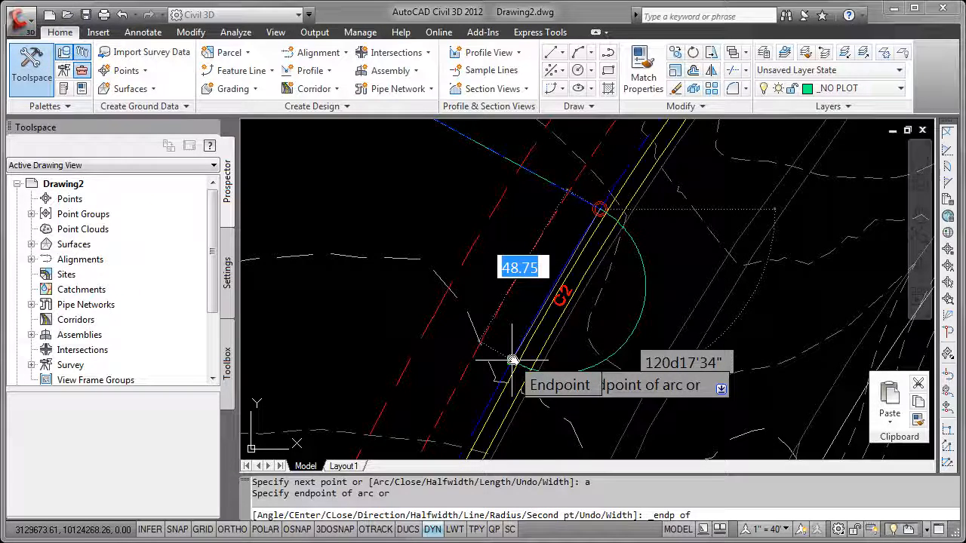
click(513, 361)
Draw a straight polyline segment along the S28° 19' 12"W boundary line, snapping to the endpoint at the marker beside the 10" oak tree 303
scroll(581, 359, down, 3)
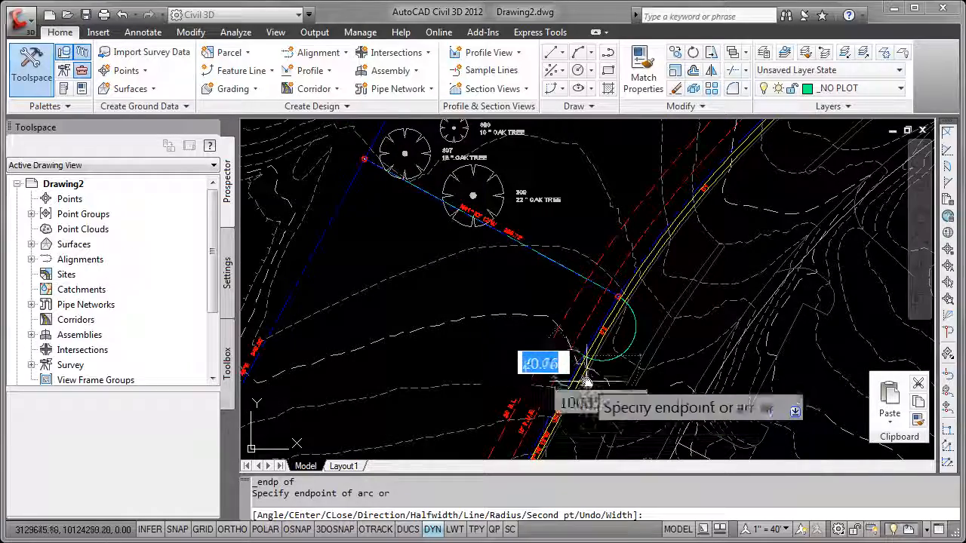
scroll(587, 381, up, 4)
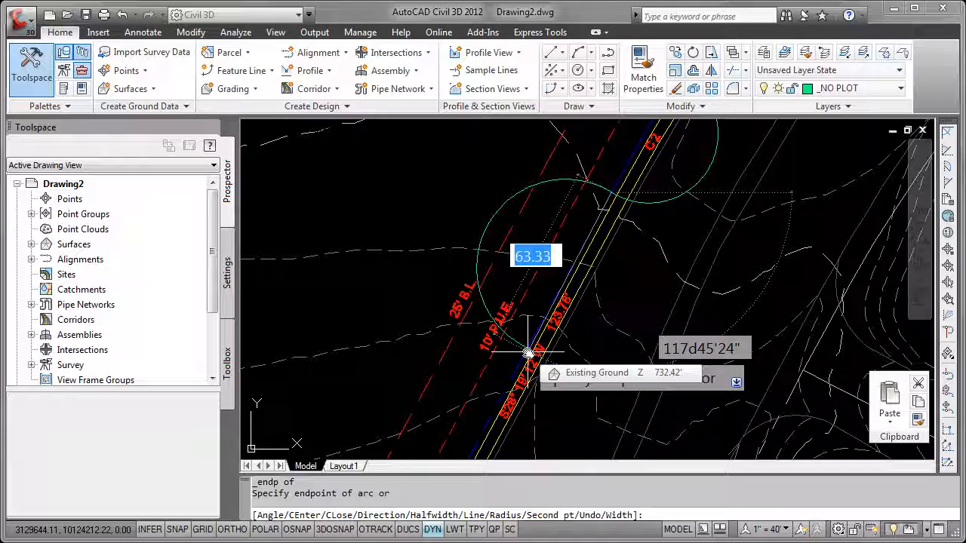
key(Down)
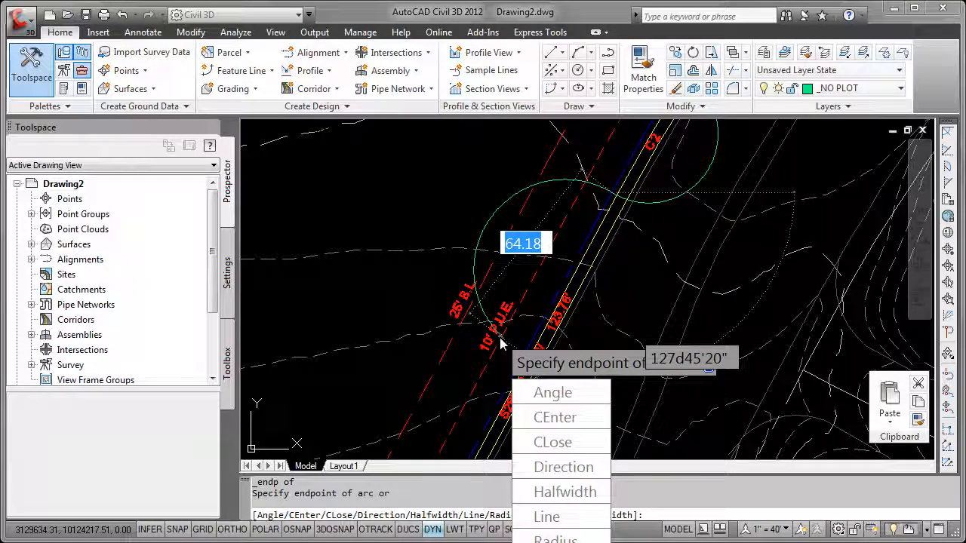
click(545, 517)
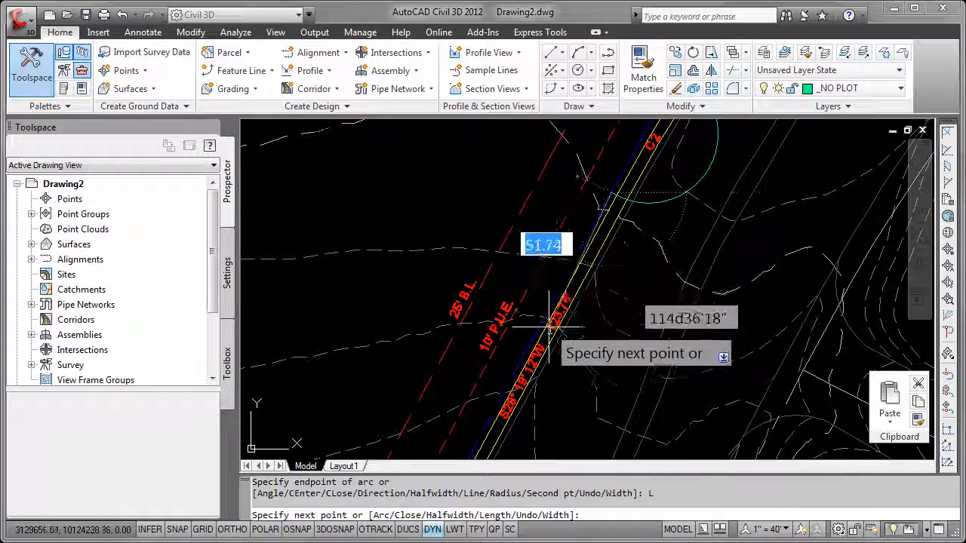
mouse_move(500, 396)
middle_down()
mouse_move(578, 259)
mouse_move(626, 197)
middle_up()
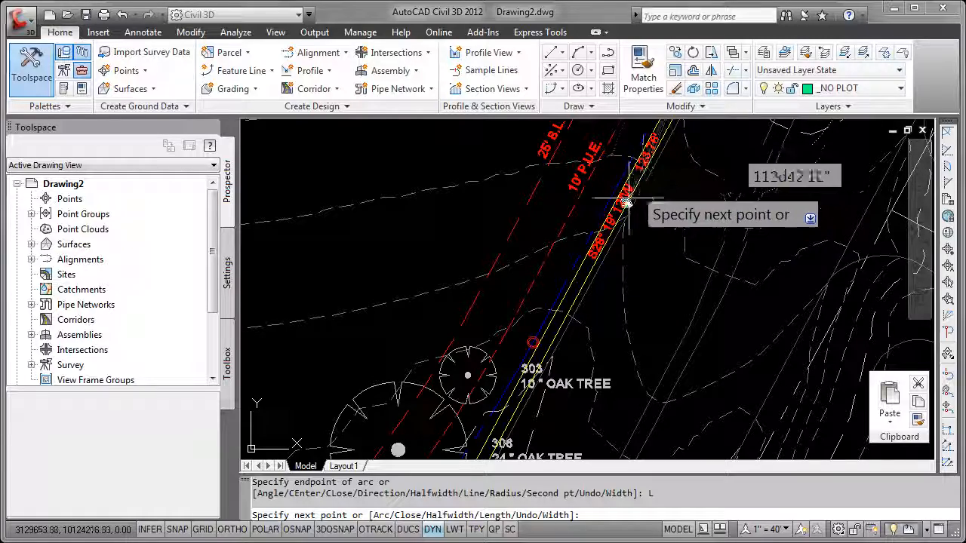
scroll(545, 341, up, 3)
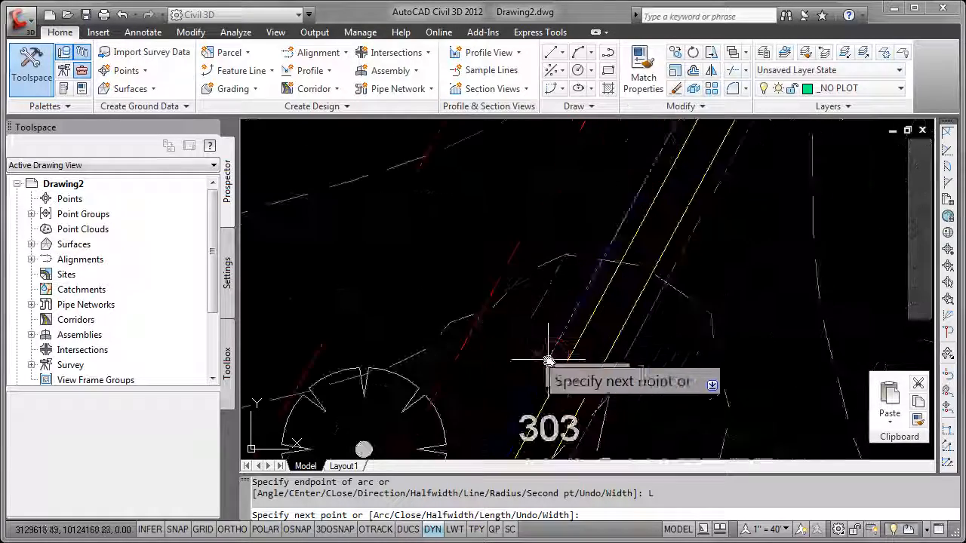
shift+right_click(564, 360)
click(596, 442)
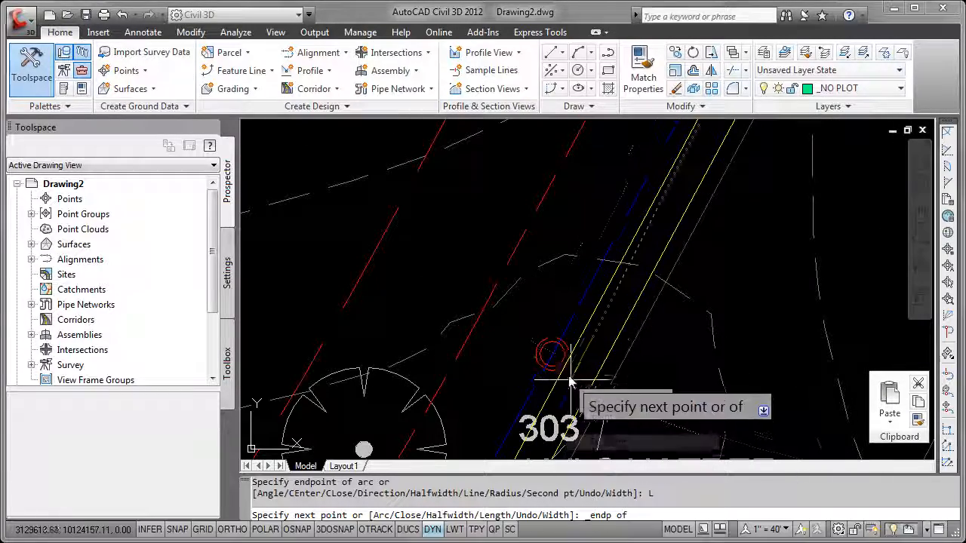
click(555, 363)
Draw an arc segment along curve C3, snapping to the endpoint at the marker below the 24" oak tree 306
scroll(548, 396, down, 2)
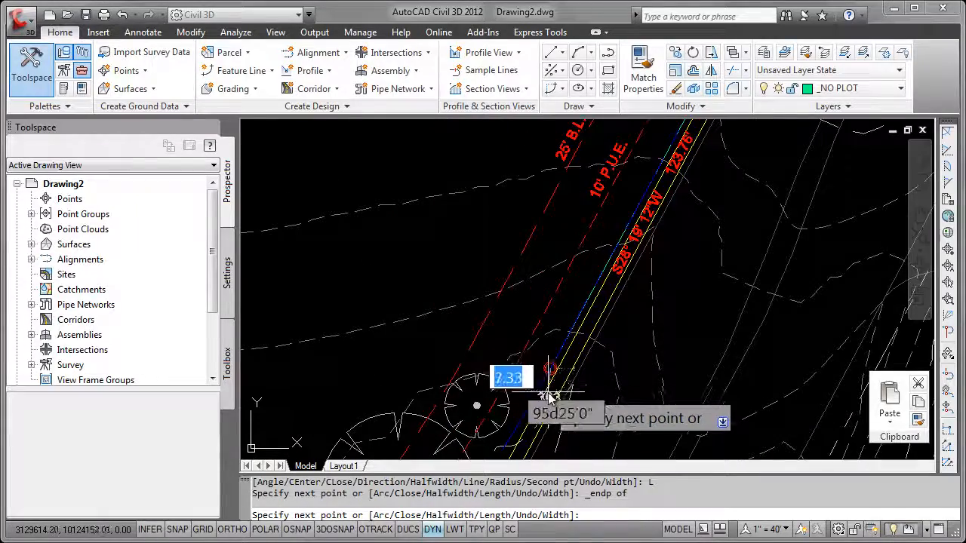
scroll(619, 272, up, 5)
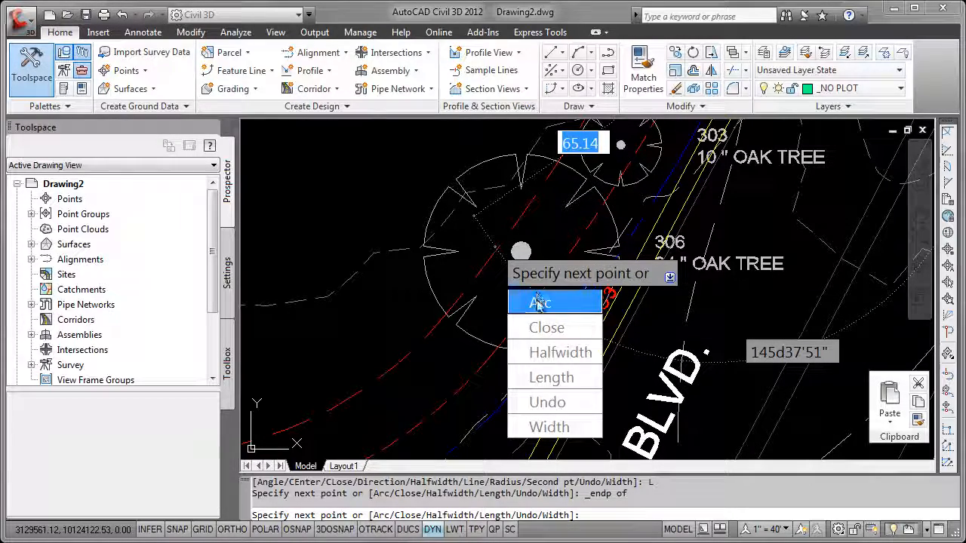
click(538, 303)
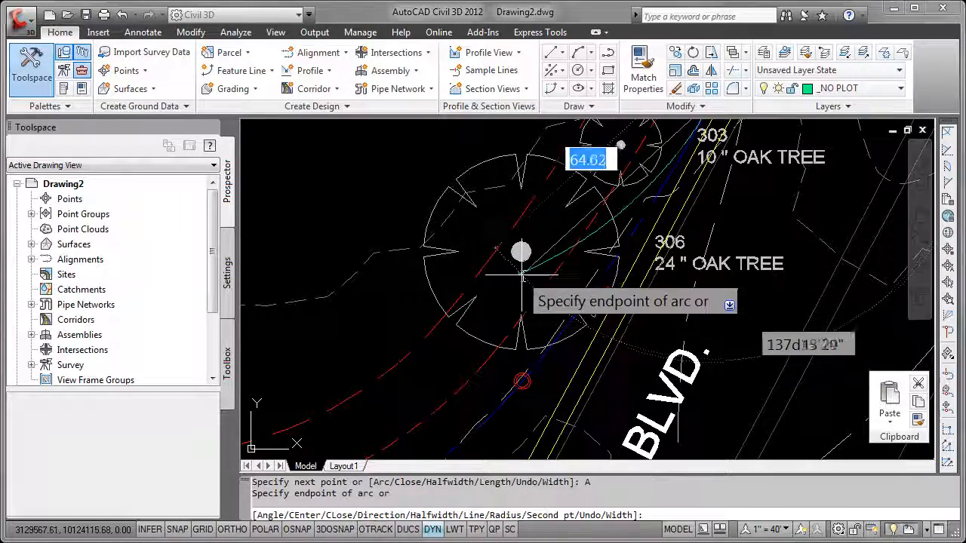
scroll(520, 383, up, 3)
scroll(527, 385, up, 2)
shift+right_click(526, 386)
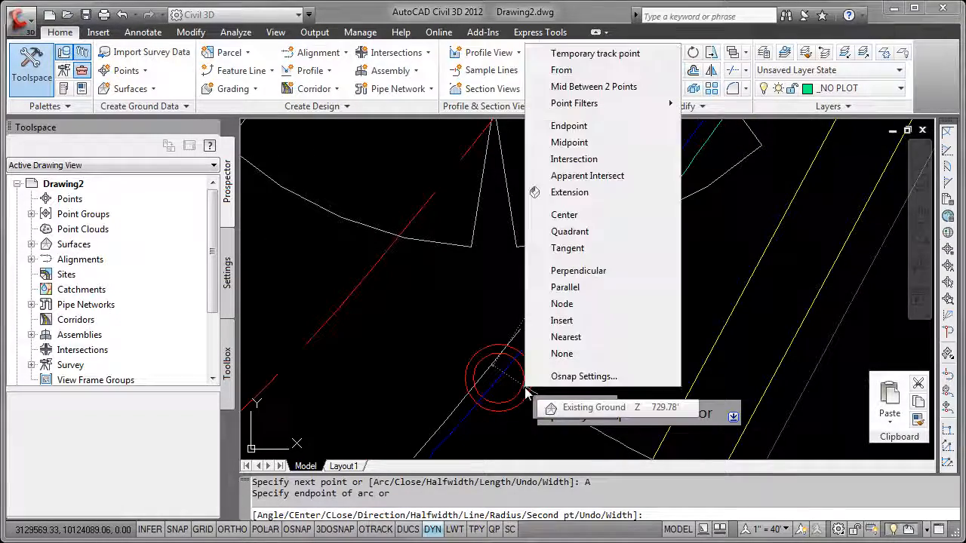
click(567, 127)
click(501, 367)
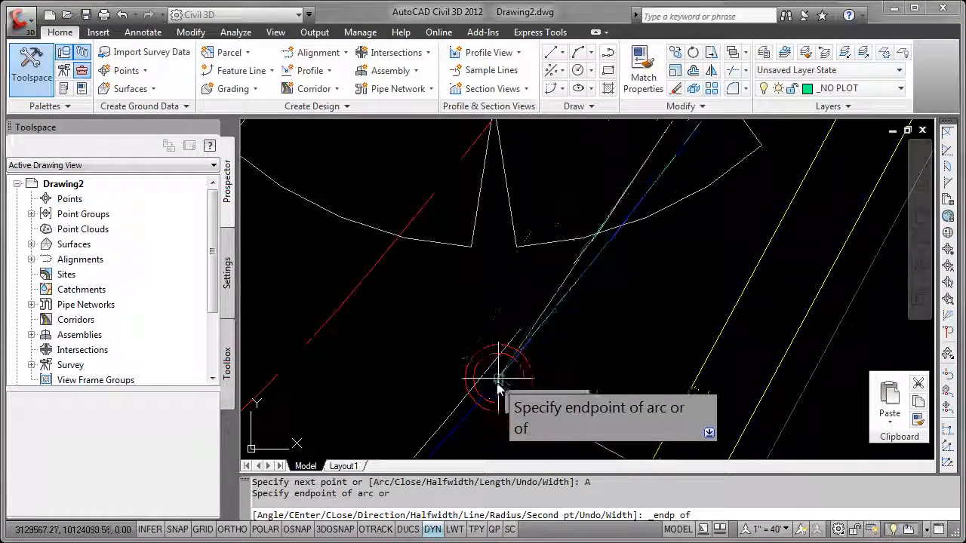
Draw an arc segment along curve C4, snapping its end to the endpoint where the curve meets the N61° 46' 07"W boundary line
scroll(498, 389, down, 5)
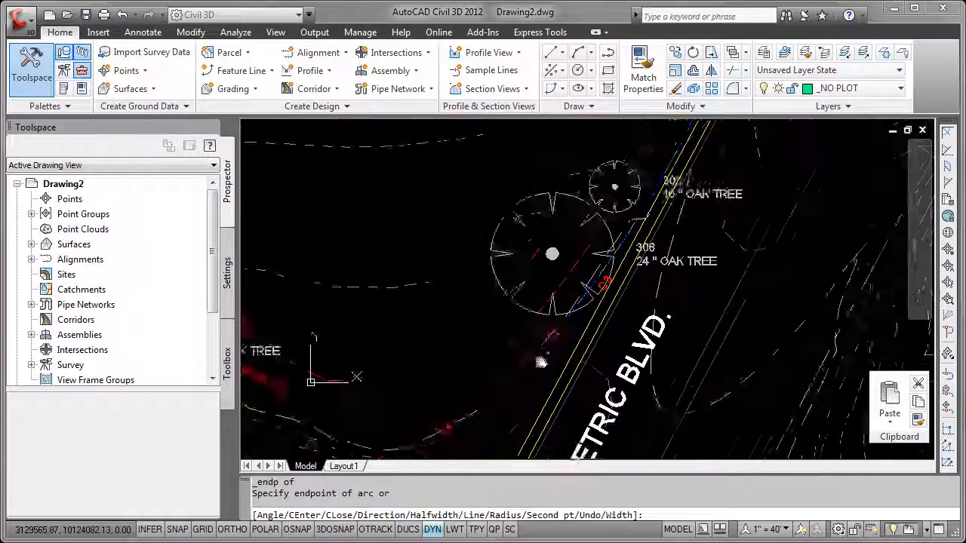
scroll(572, 276, up, 3)
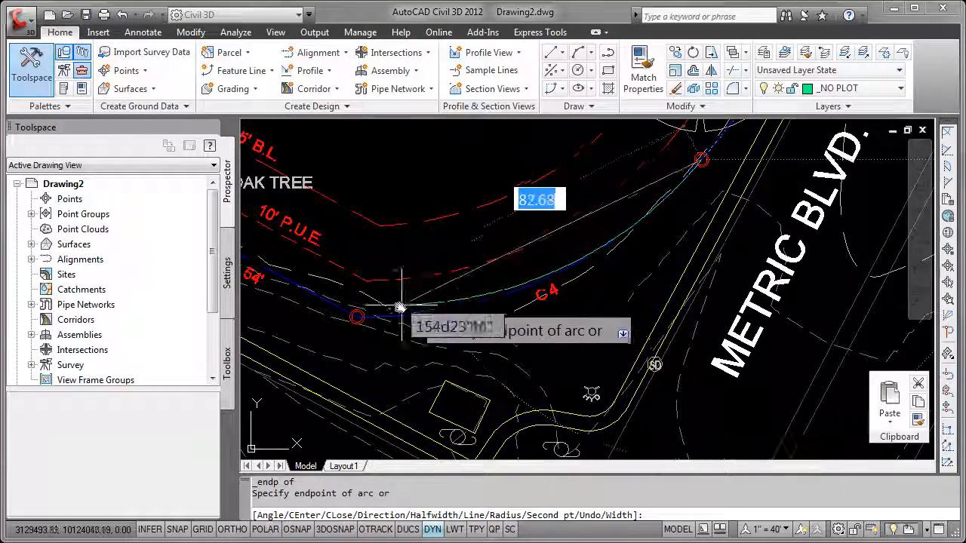
scroll(362, 317, up, 3)
middle_drag(363, 317, 501, 291)
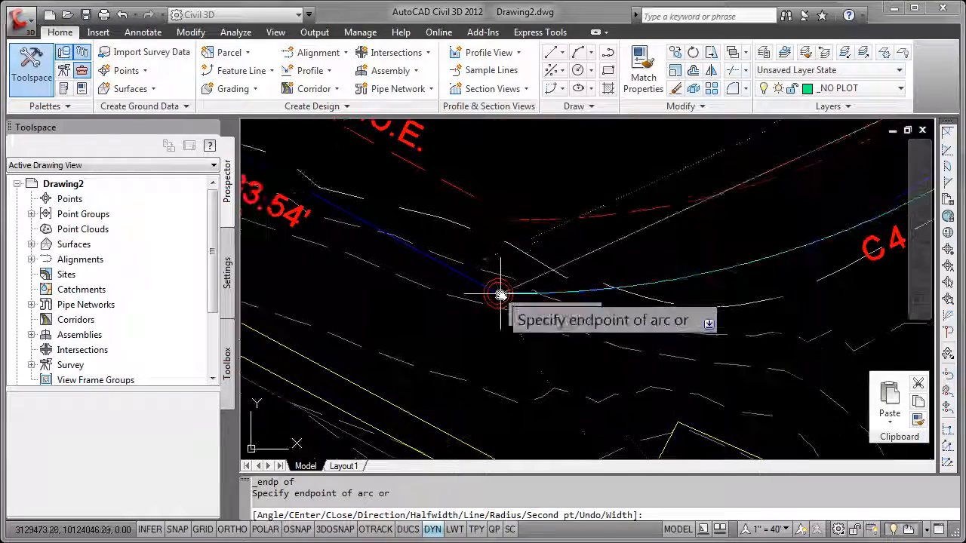
shift+right_click(500, 294)
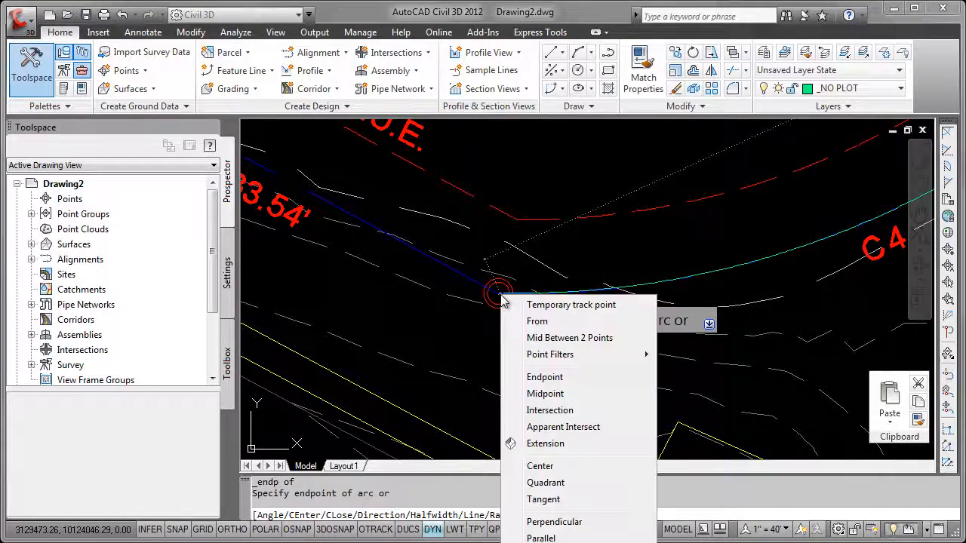
click(543, 375)
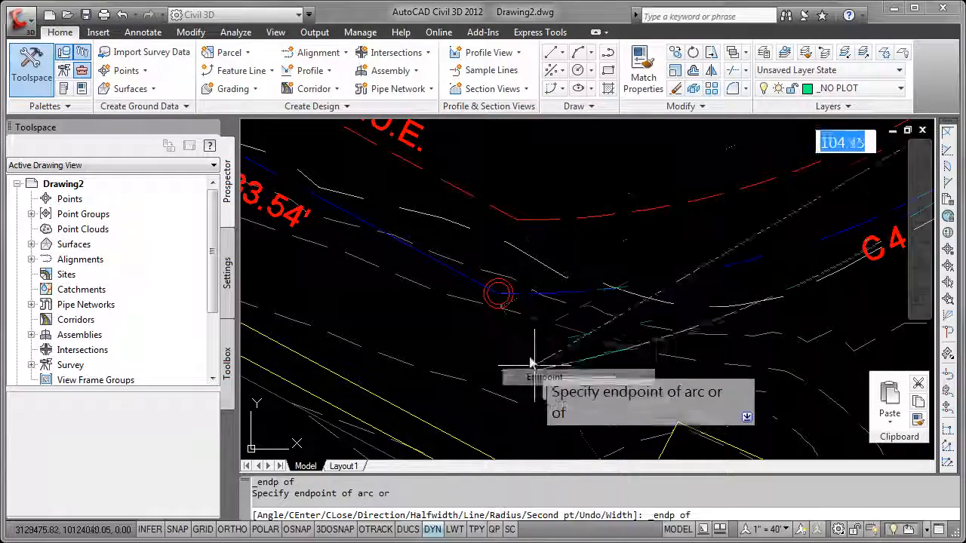
click(499, 294)
Switch the polyline to line mode and draw a segment along the N61° 46' 07"W boundary line, snapping to the endpoint at its far corner marker
scroll(415, 313, down, 4)
mouse_move(389, 288)
middle_down()
mouse_move(493, 294)
mouse_move(594, 327)
middle_up()
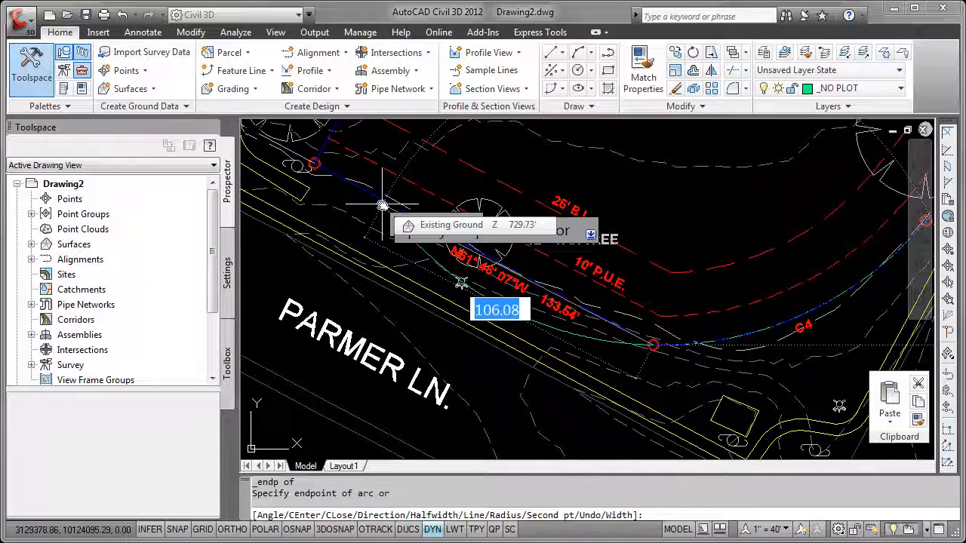
key(Down)
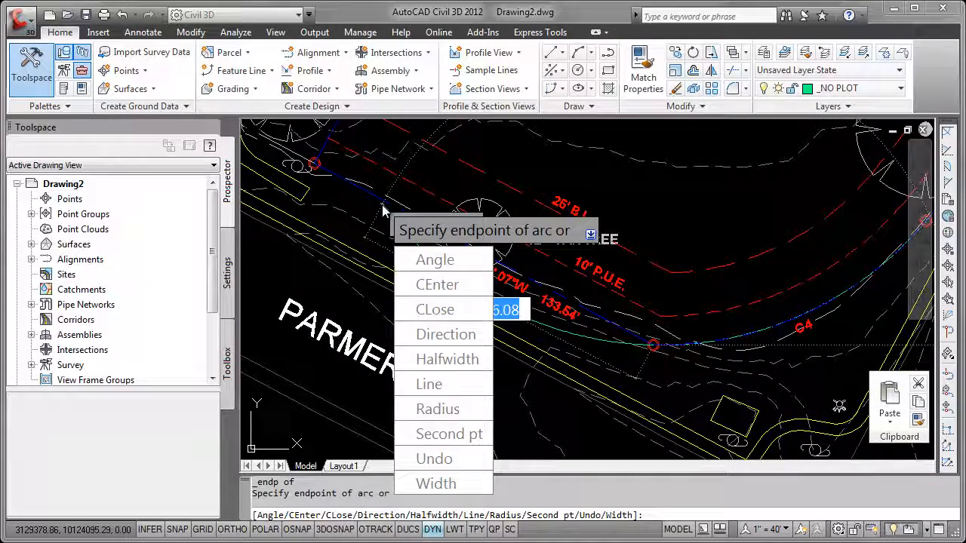
click(424, 384)
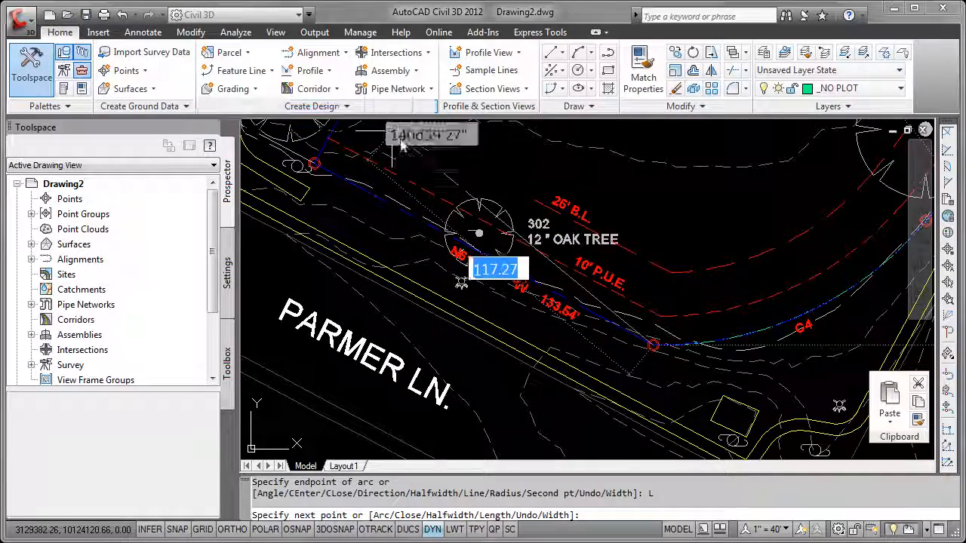
middle_drag(299, 174, 458, 260)
scroll(458, 260, up, 5)
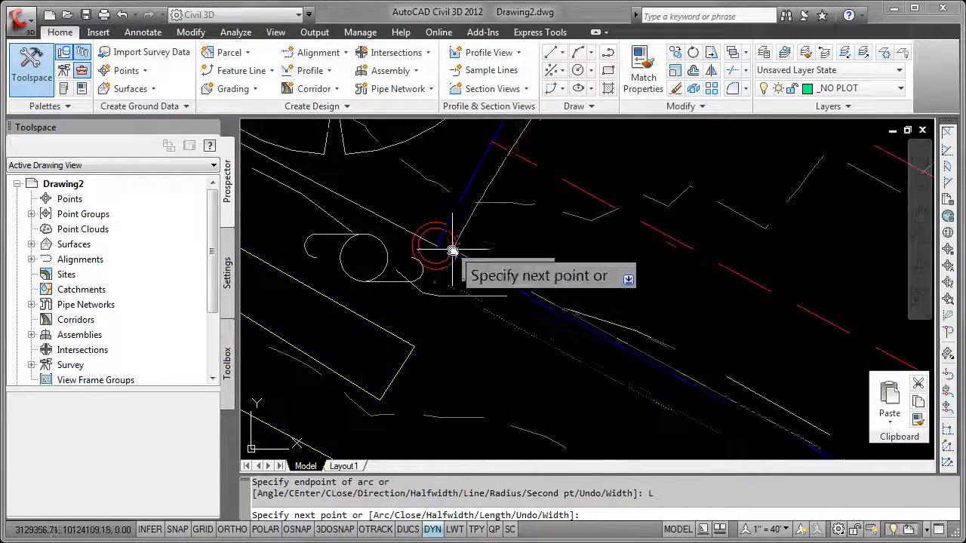
shift+right_click(454, 253)
click(488, 332)
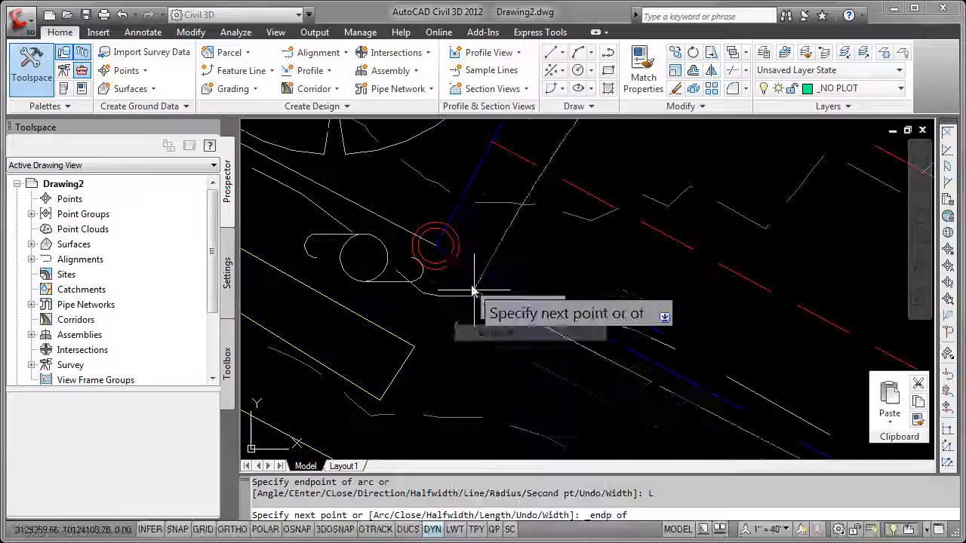
click(435, 249)
Close the polyline back to its starting corner near the 18" oak tree 307
scroll(547, 219, down, 5)
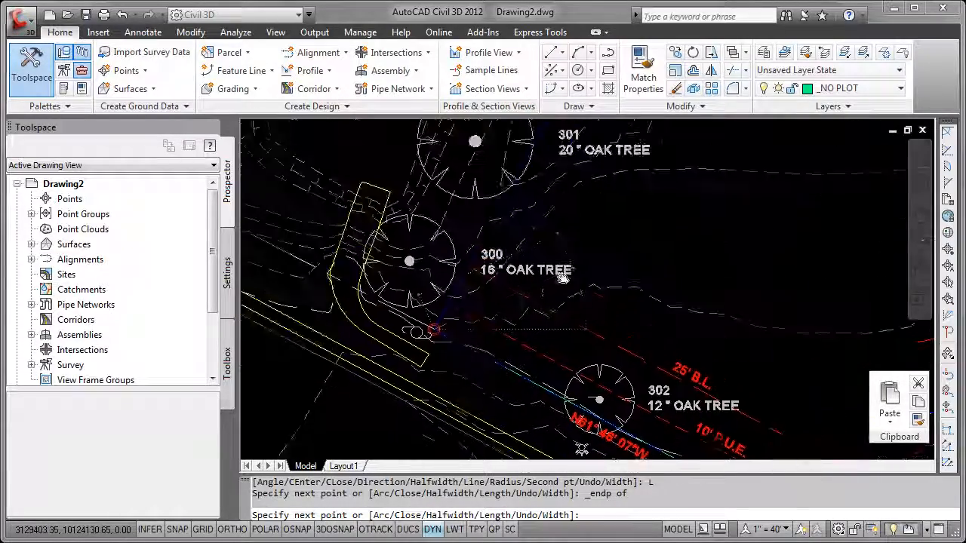
scroll(596, 280, down, 5)
scroll(638, 224, up, 3)
middle_drag(591, 258, 578, 282)
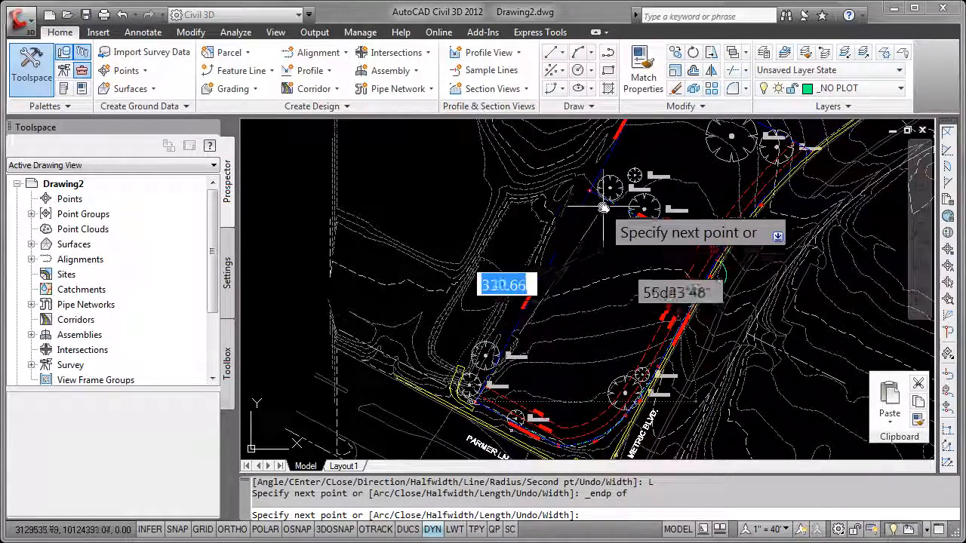
scroll(606, 206, up, 5)
scroll(581, 172, up, 2)
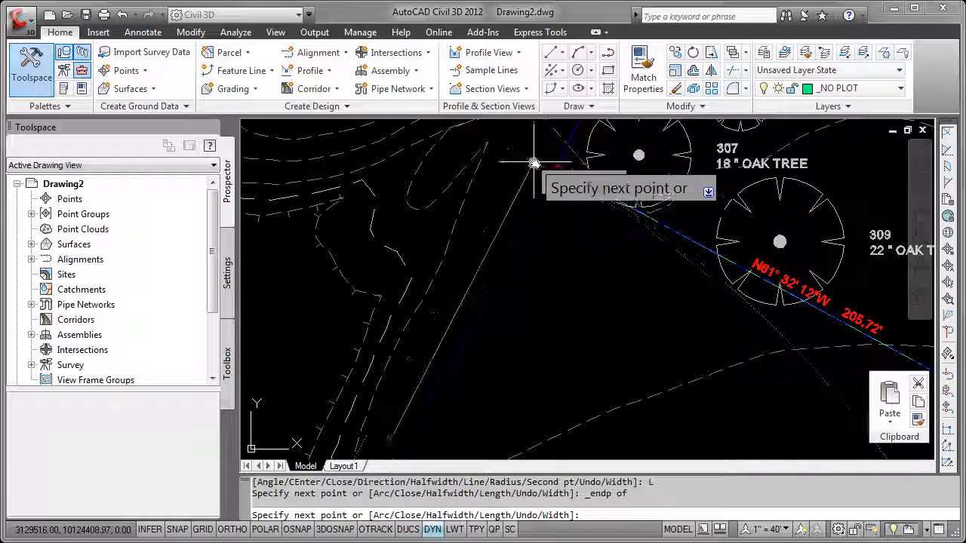
scroll(531, 159, up, 2)
key(Down)
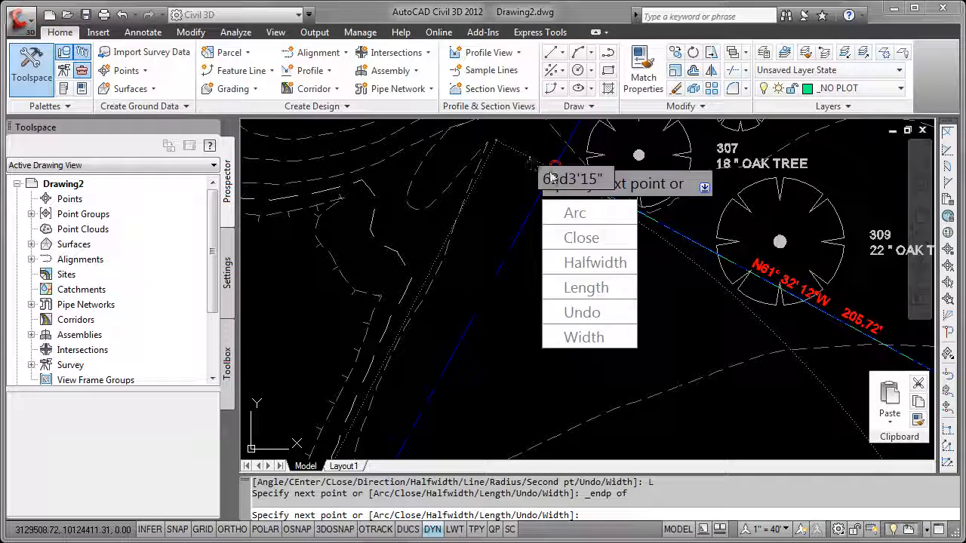
click(580, 239)
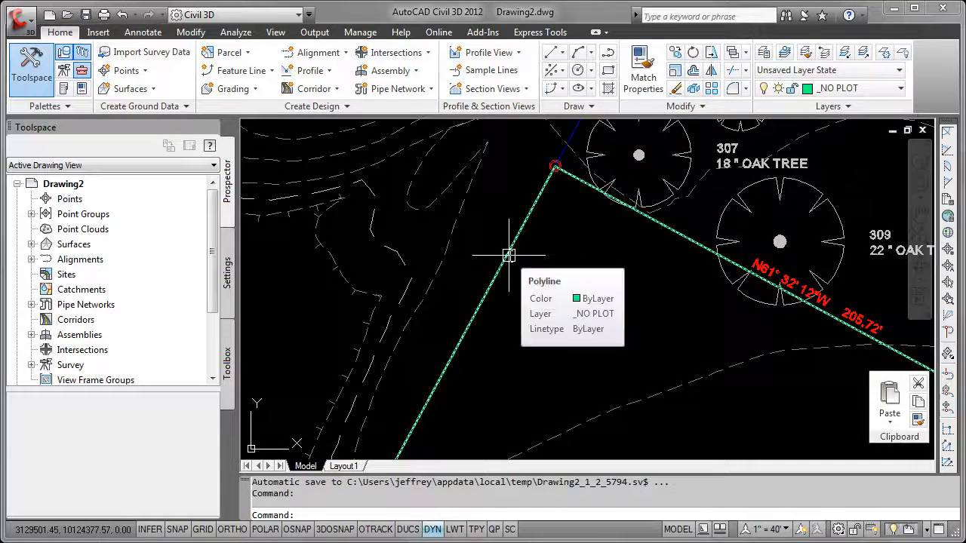
Stretch the midpoint grip of the polyline's bulging arc at C2 onto the boundary curve, using a perpendicular snap
scroll(509, 256, down, 5)
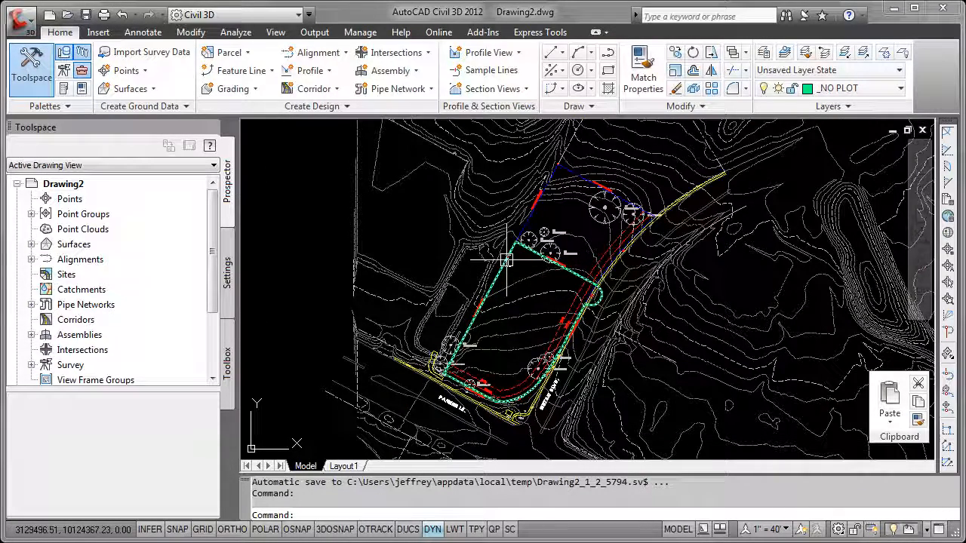
scroll(596, 292, up, 5)
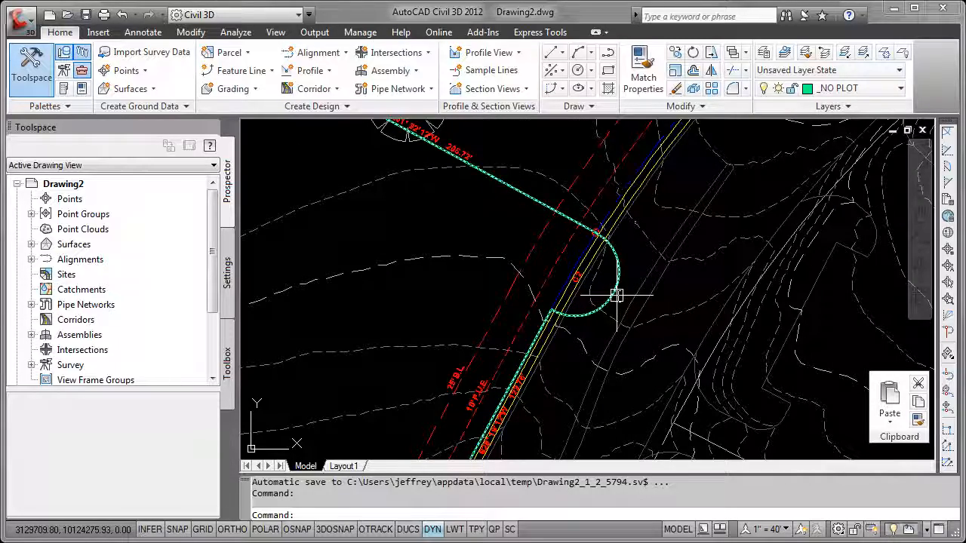
click(617, 295)
scroll(621, 295, up, 3)
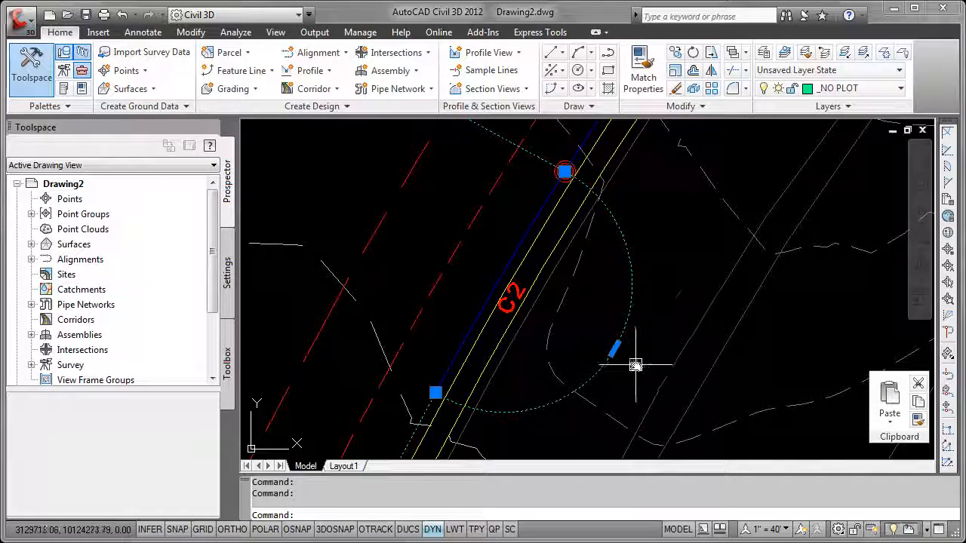
click(614, 348)
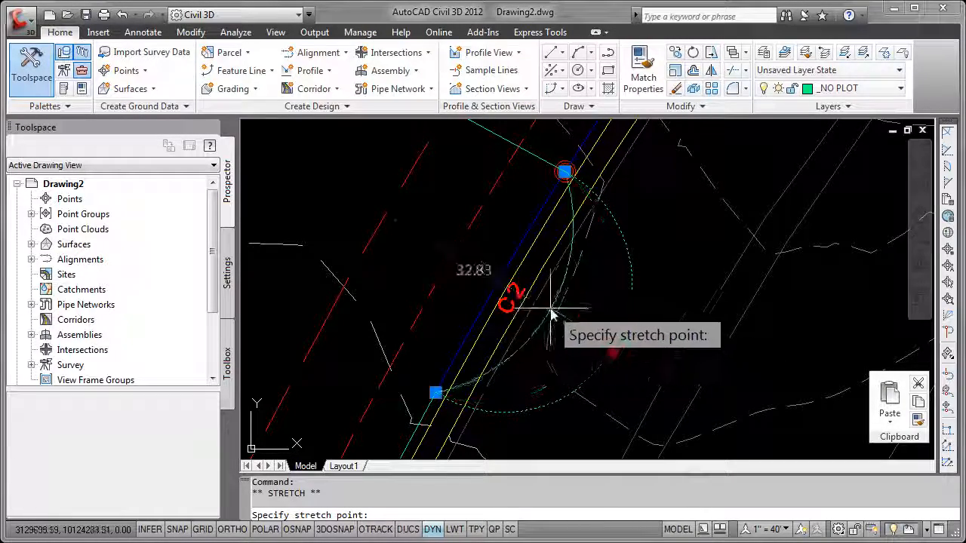
scroll(513, 290, up, 4)
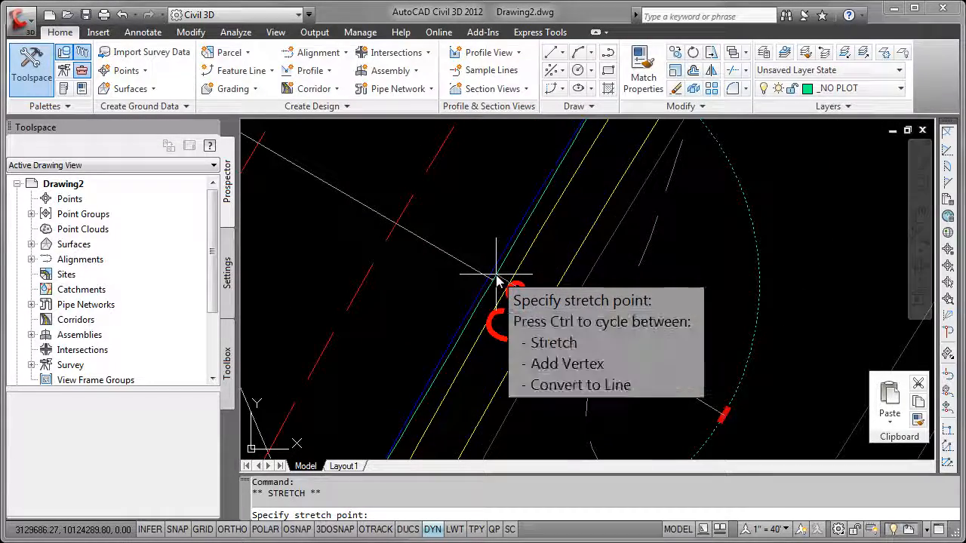
text(per)
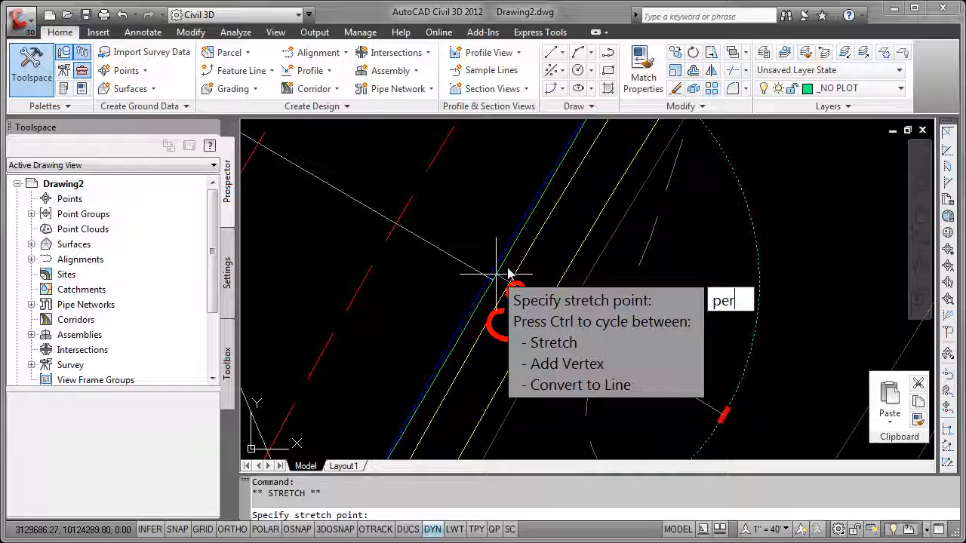
key(Return)
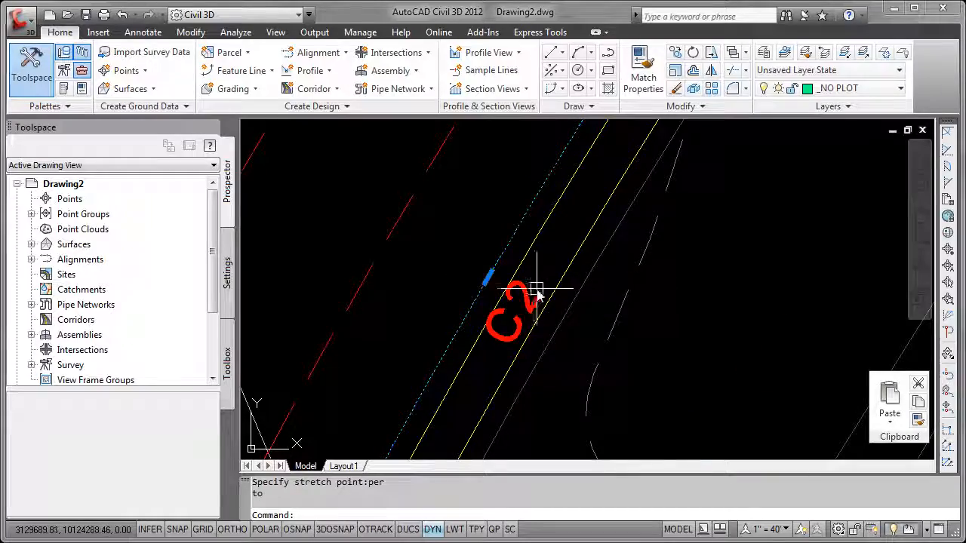
Check the polyline's arc segments at curves C3 and C4 against the boundary, then clear the selection
scroll(536, 289, down, 3)
mouse_move(532, 374)
middle_down()
mouse_move(624, 140)
mouse_move(535, 370)
mouse_move(662, 184)
middle_up()
middle_drag(565, 361, 620, 301)
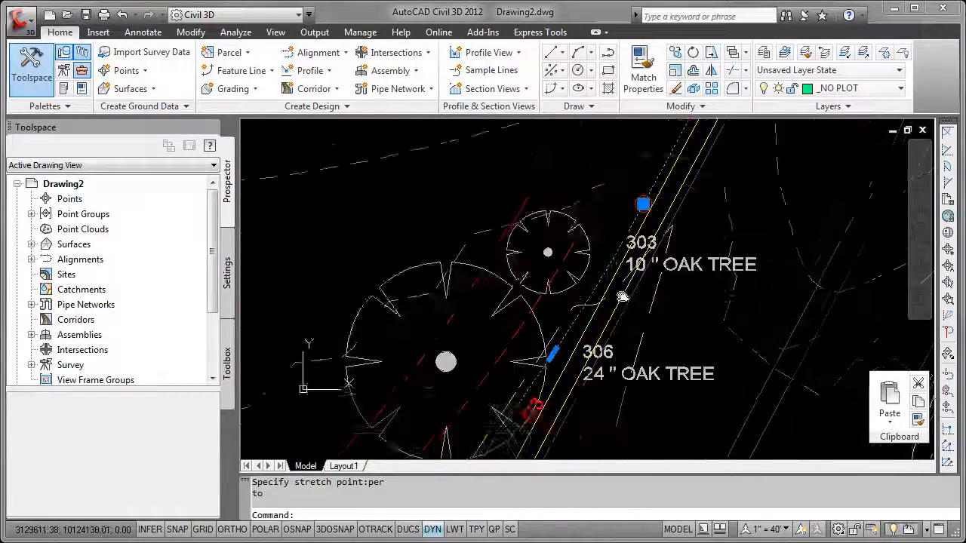
middle_drag(607, 367, 647, 270)
scroll(646, 270, up, 3)
scroll(661, 225, up, 5)
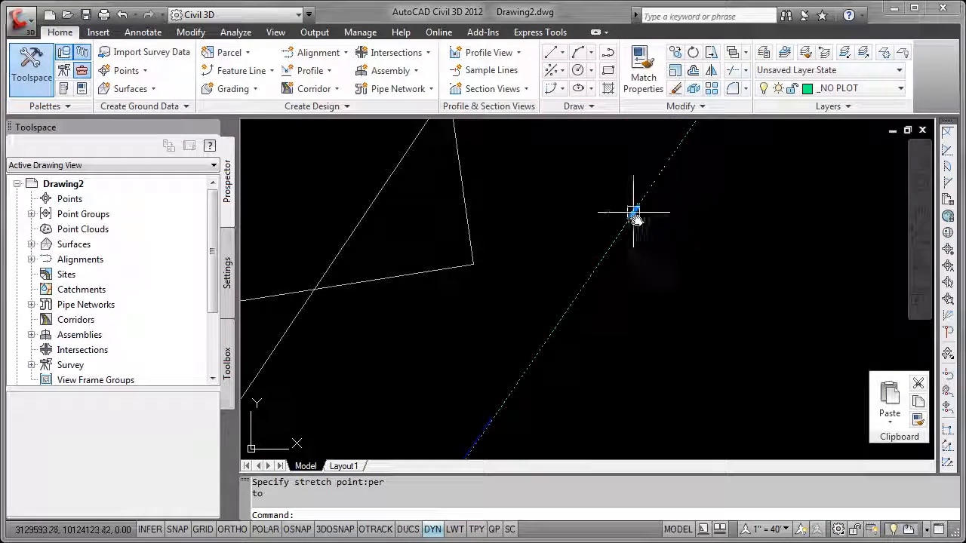
scroll(538, 378, down, 9)
middle_drag(516, 435, 705, 211)
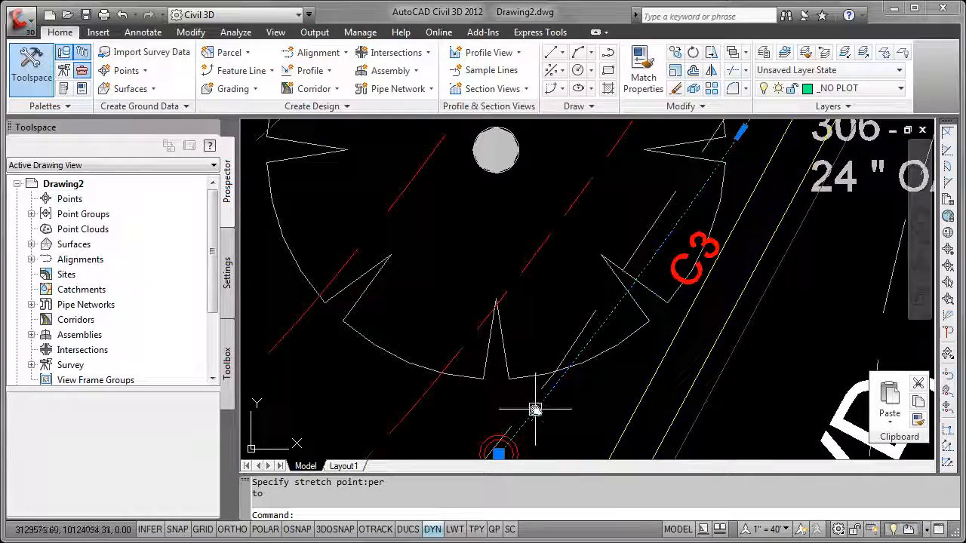
scroll(535, 410, down, 2)
middle_drag(528, 417, 605, 342)
scroll(605, 342, down, 4)
scroll(679, 279, up, 5)
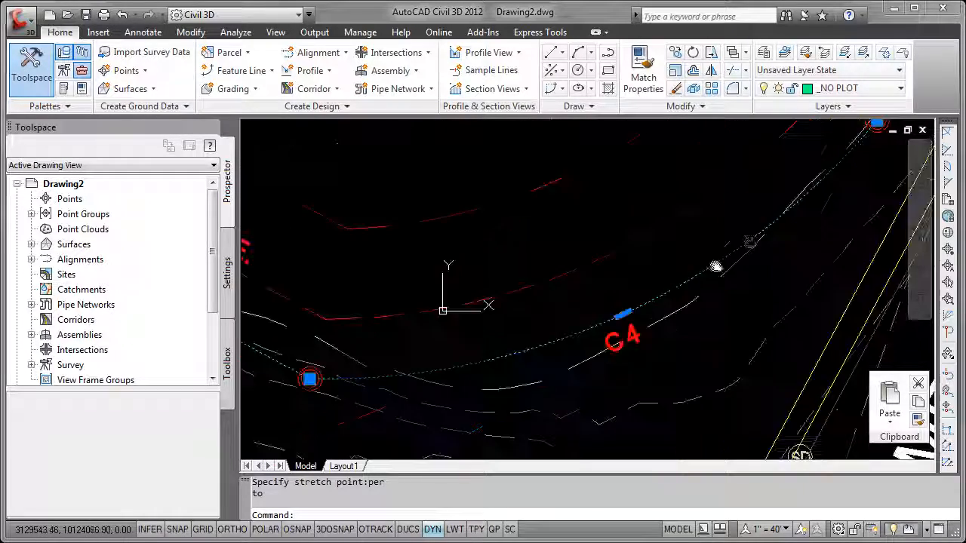
scroll(679, 257, up, 8)
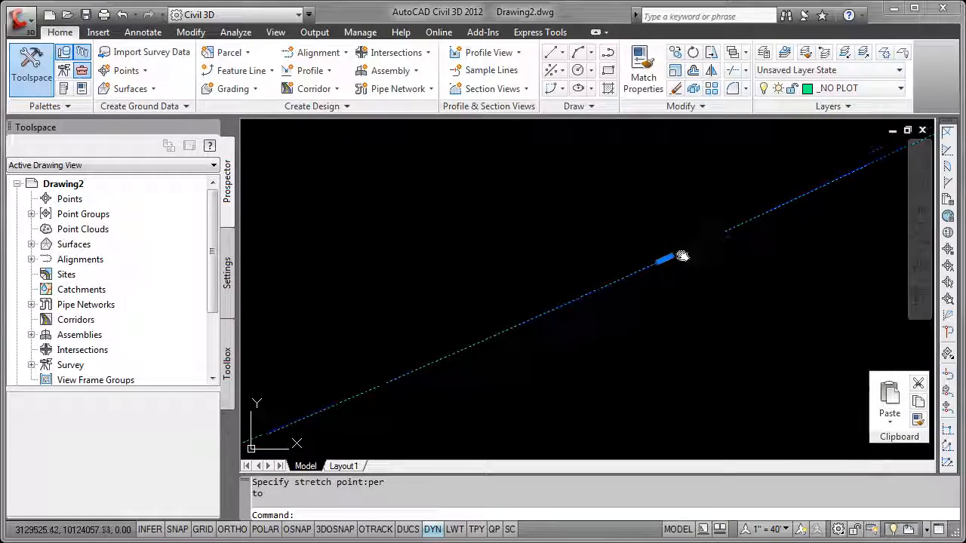
scroll(623, 287, down, 6)
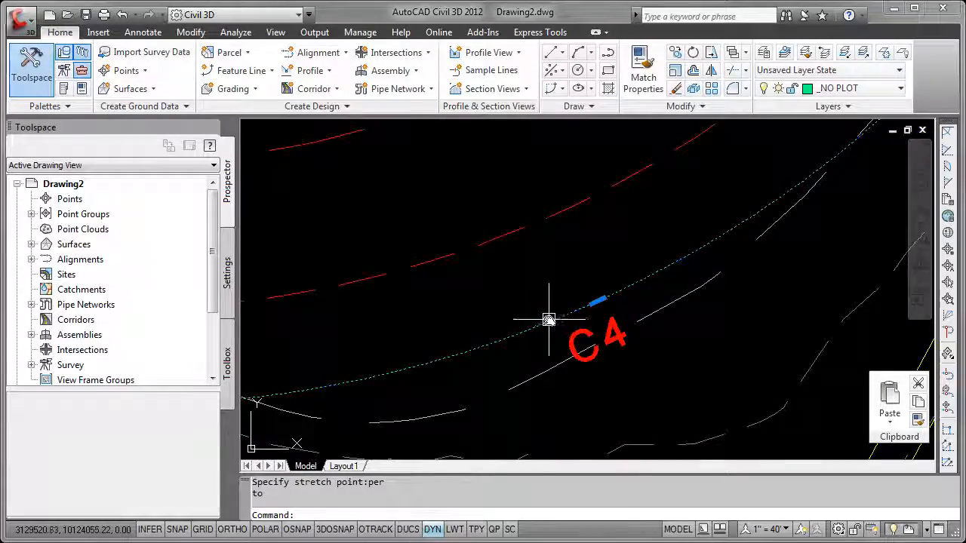
middle_drag(507, 321, 668, 351)
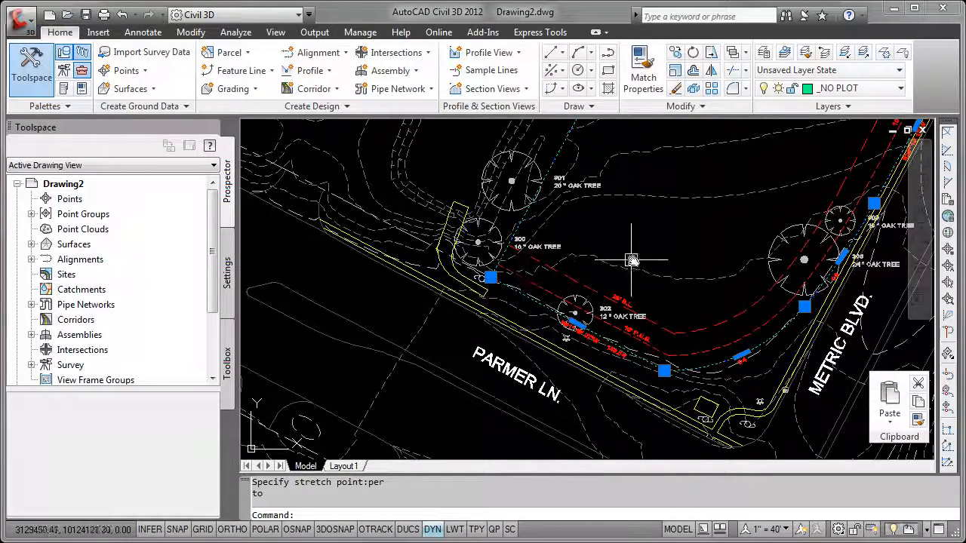
middle_drag(670, 250, 568, 365)
key(Escape)
Bring the closed boundary polyline to the front of the display order and deselect it
scroll(684, 256, down, 4)
middle_drag(689, 257, 623, 308)
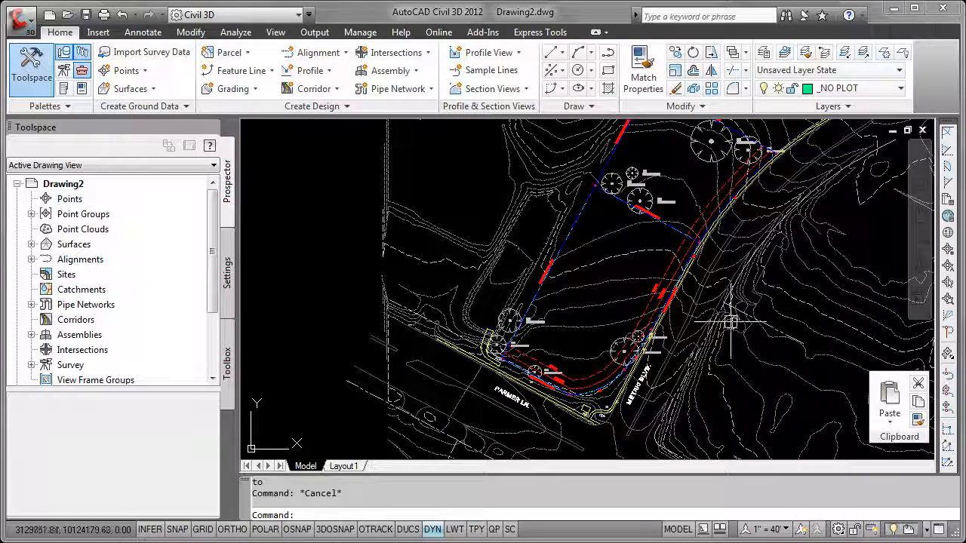
scroll(591, 237, up, 2)
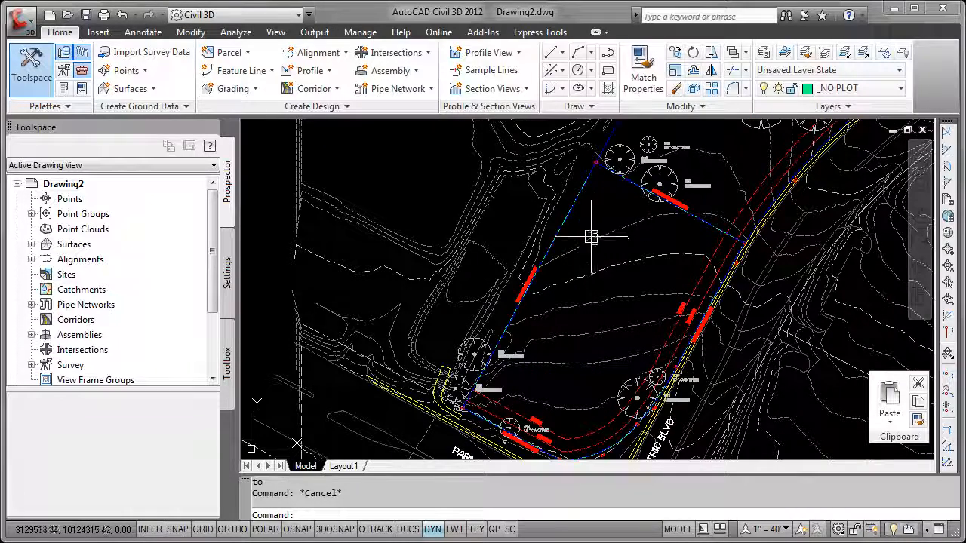
click(565, 216)
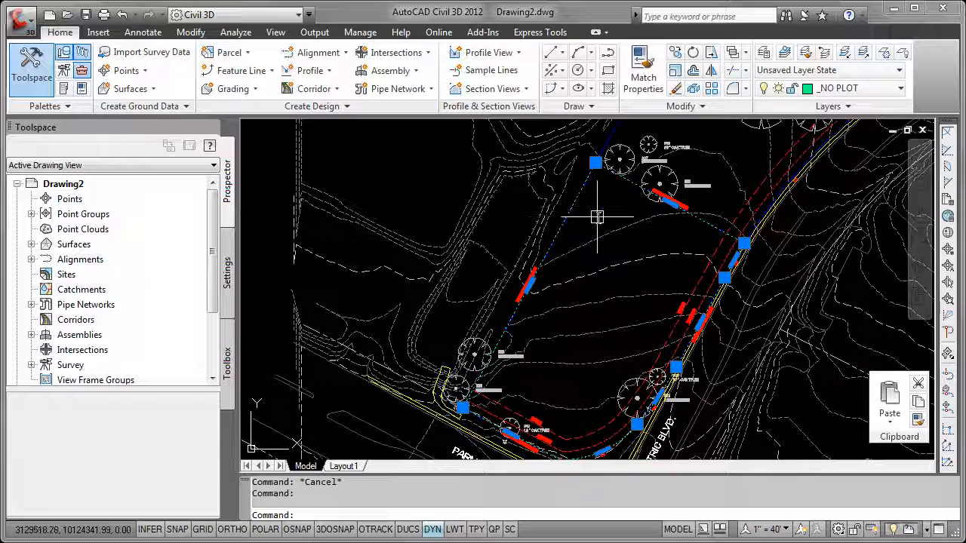
right_click(596, 217)
mouse_move(660, 314)
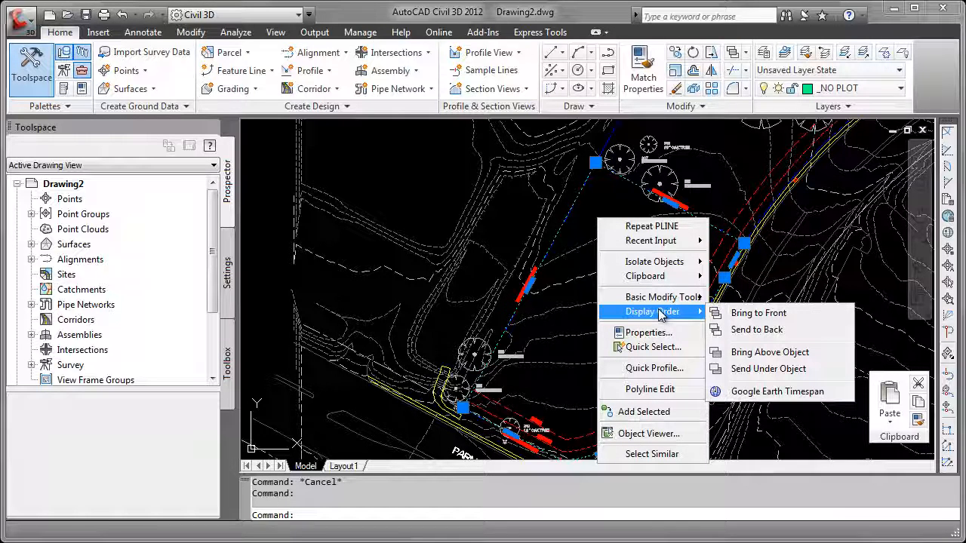
click(767, 313)
key(Escape)
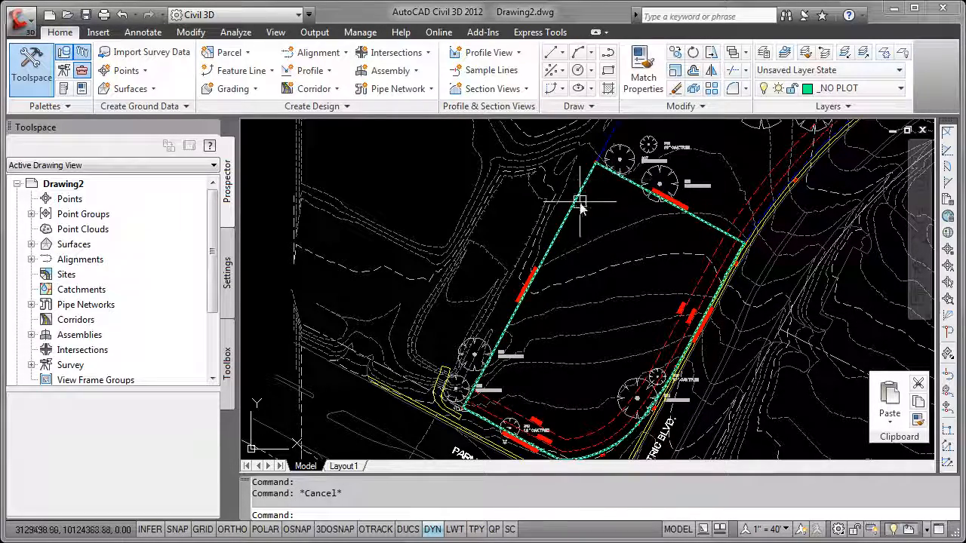
scroll(558, 256, up, 3)
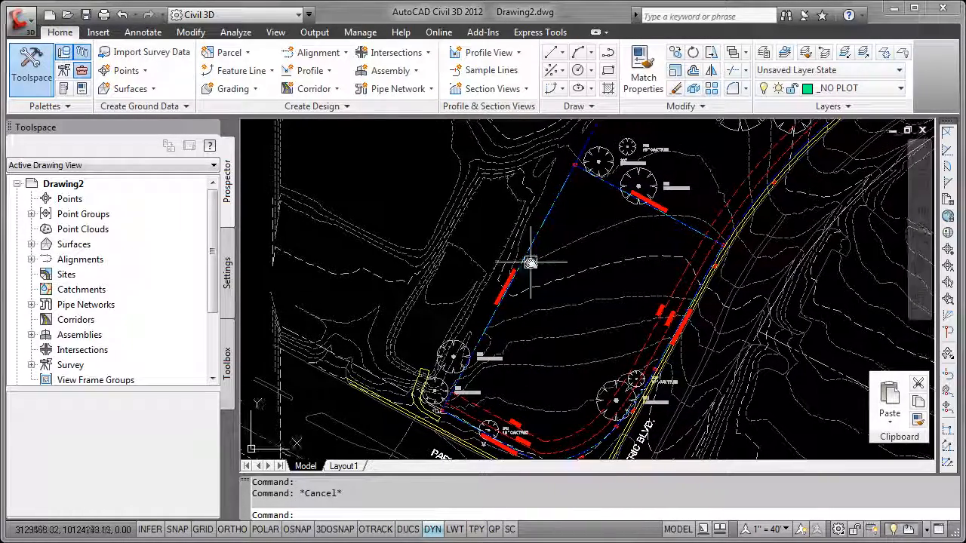
scroll(540, 249, up, 3)
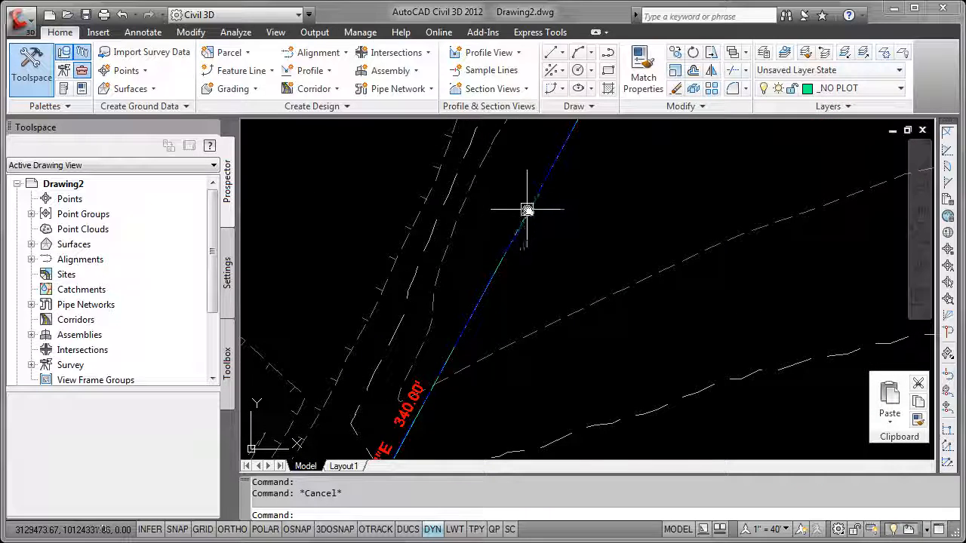